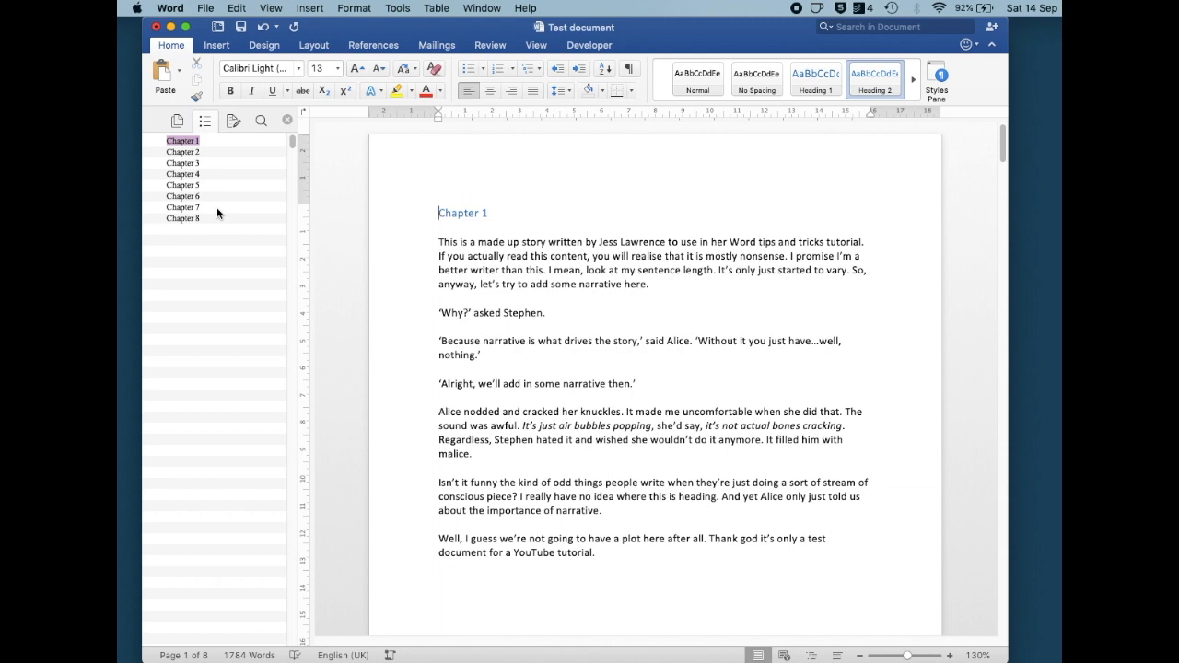
Jump between chapter headings using the navigation pane
left_click(192, 208)
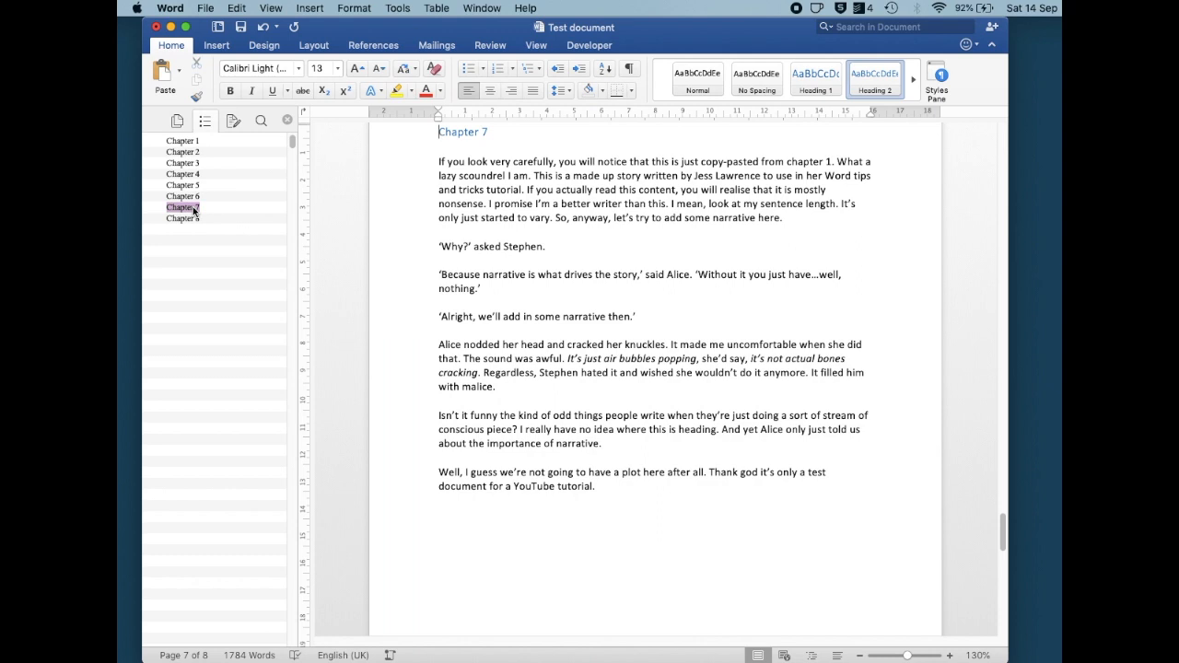
left_click(191, 185)
left_click(190, 163)
left_click(192, 153)
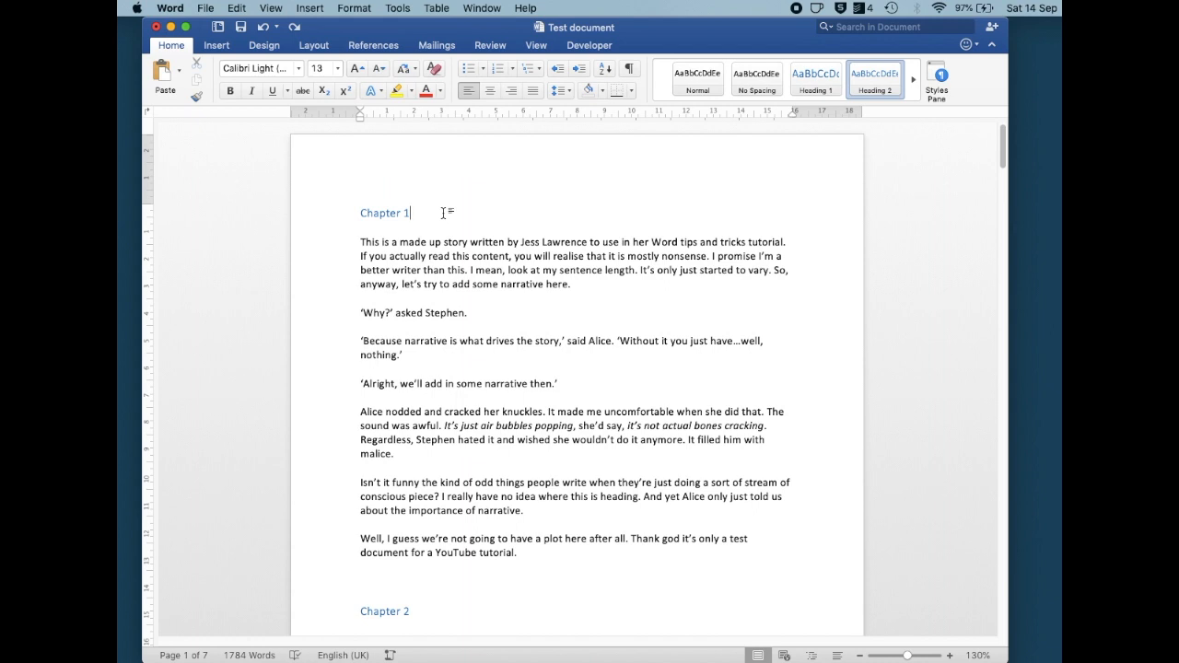
Make the Chapter 1 heading bold, underlined and centred, then select the Chapter 2 heading to compare
triple_click(402, 212)
left_click(231, 90)
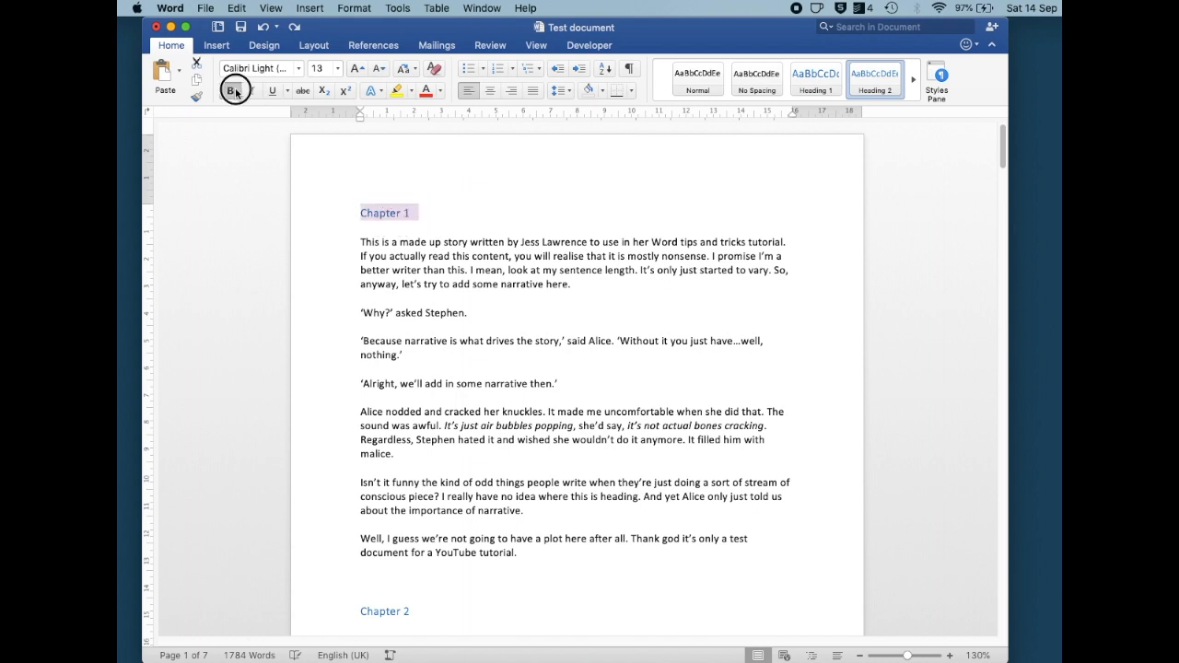
left_click(272, 90)
left_click(490, 91)
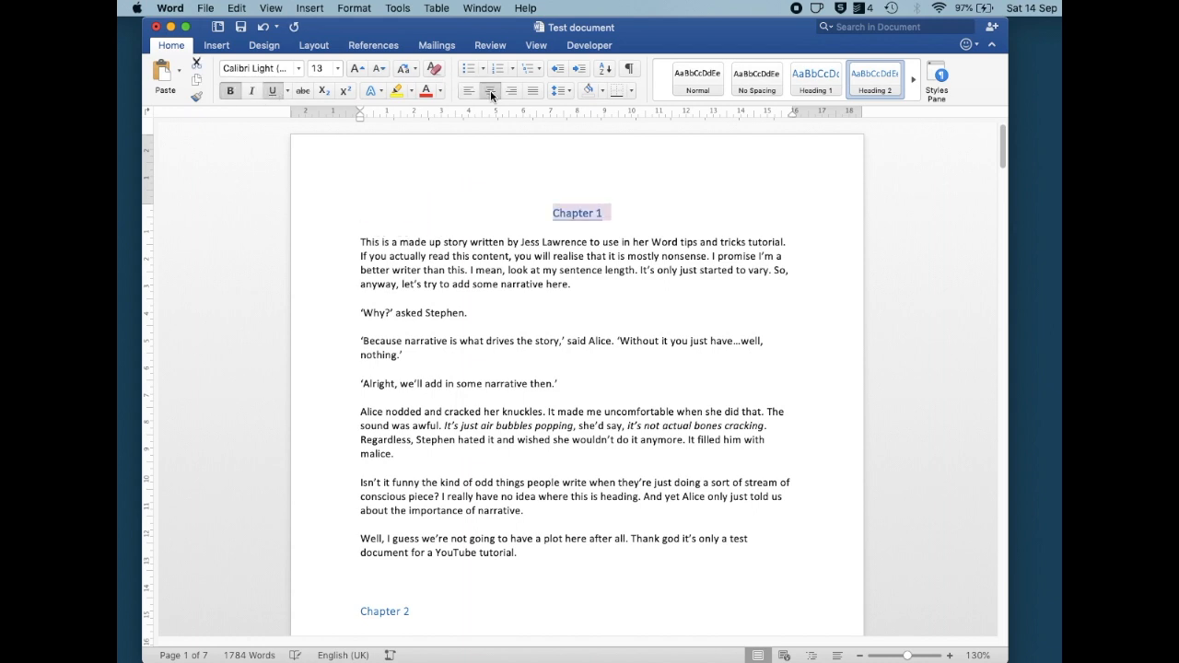
triple_click(413, 610)
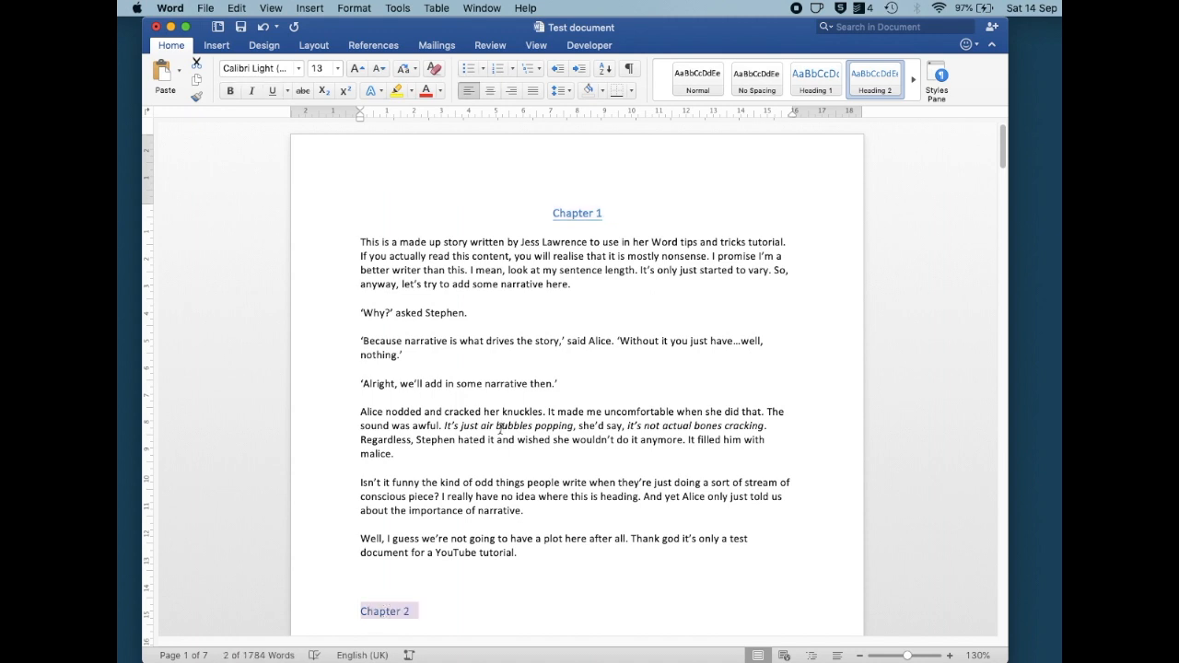
Undo the three formatting changes on the Chapter 1 heading
key("super+z")
key("super+z")
key("super+z")
key("super+z")
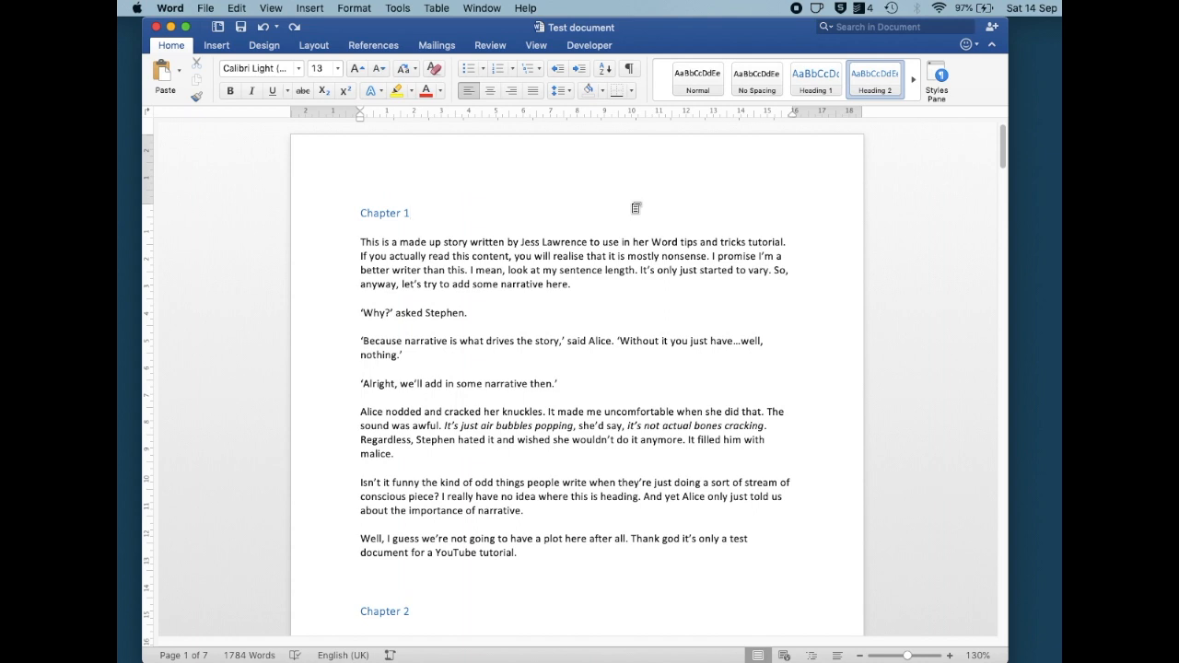
Modify the Heading 2 style to be bold, underlined and centred
right_click(862, 88)
left_click(891, 108)
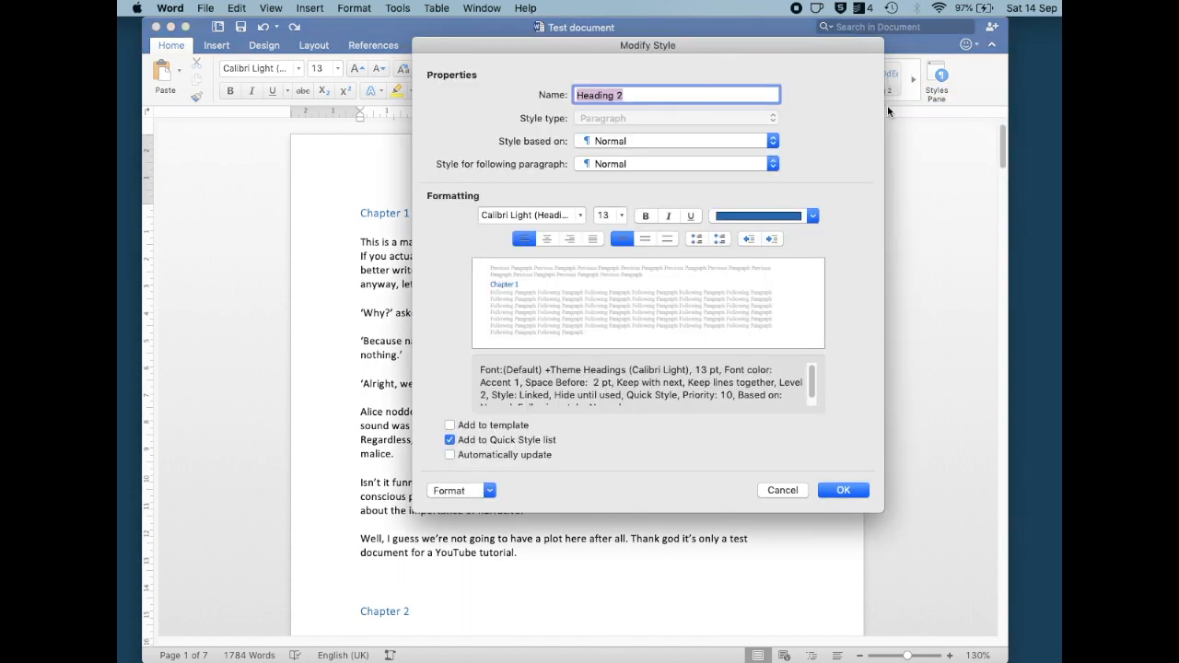
left_click(647, 216)
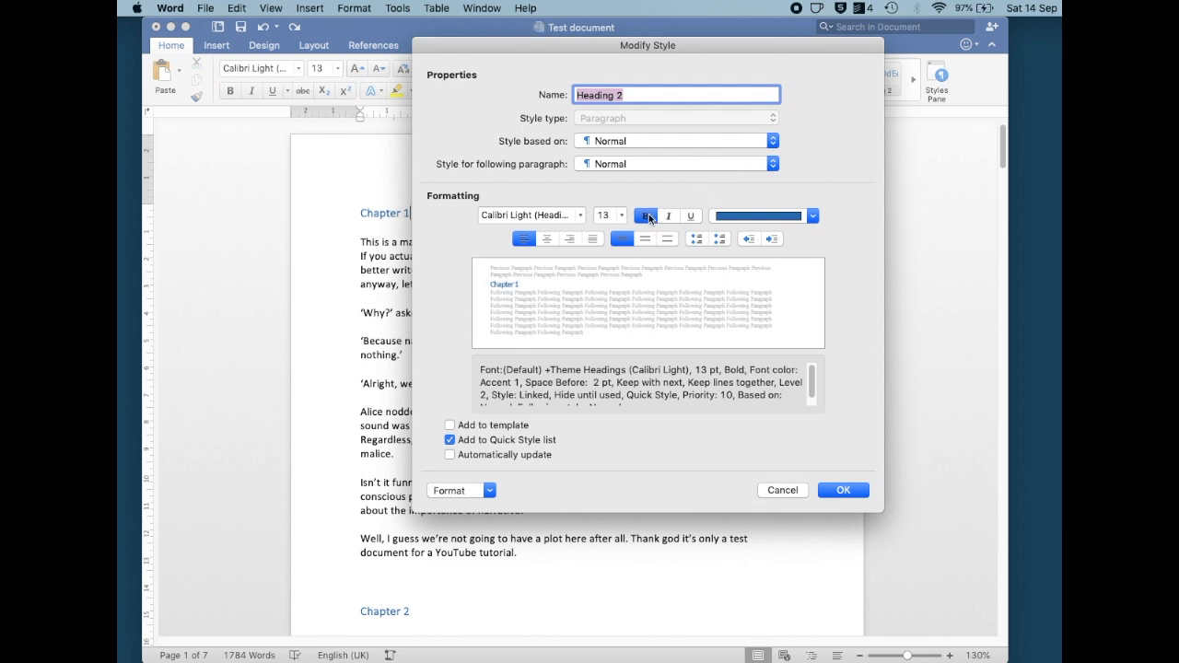
left_click(692, 216)
left_click(548, 239)
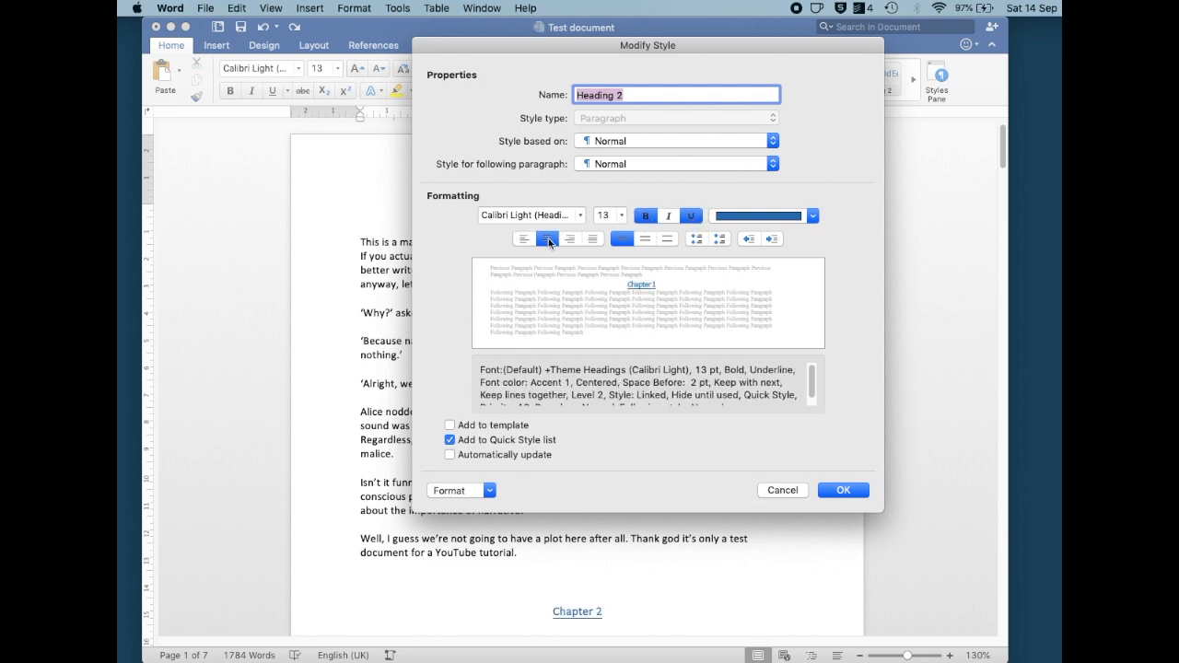
left_click(842, 491)
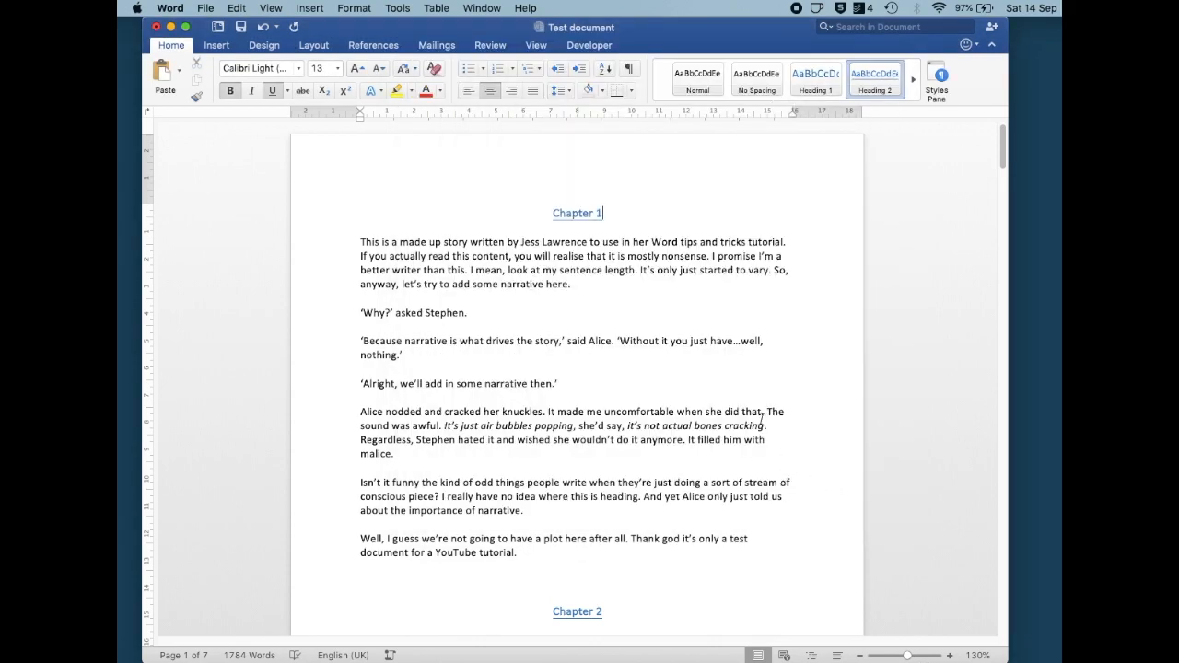
Modify the Normal style to Times New Roman, 11 pt, with double line spacing
scroll(761, 419, "down", 15)
scroll(636, 373, "down", 10)
left_click(621, 258)
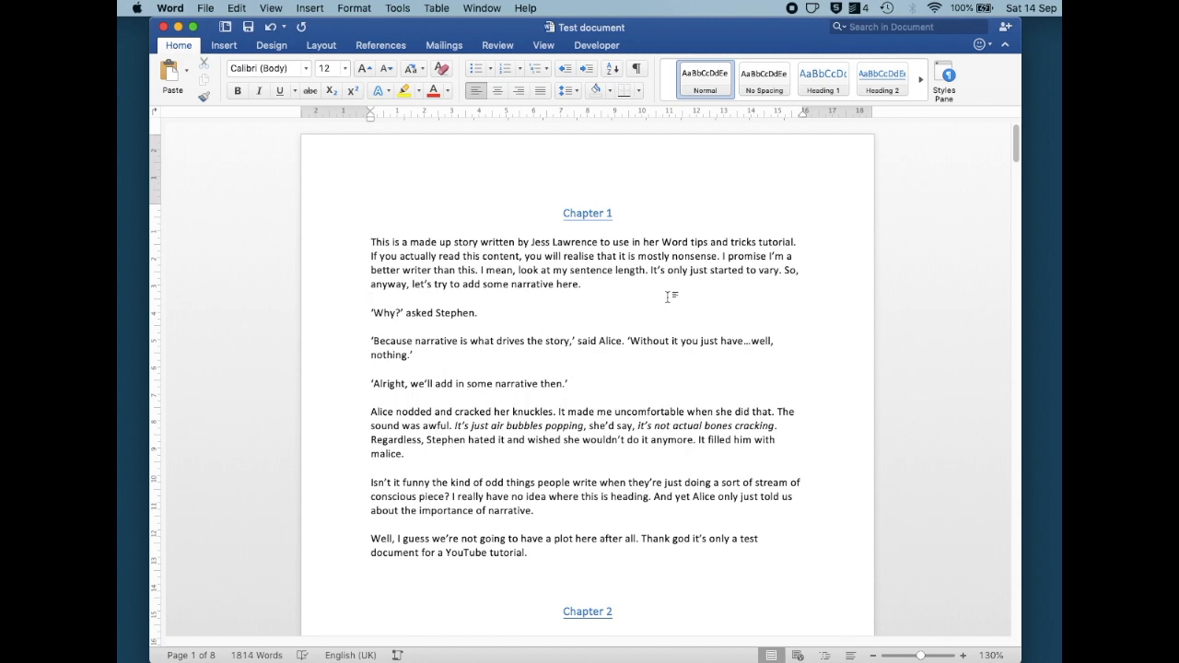
right_click(712, 84)
left_click(750, 101)
left_click(582, 218)
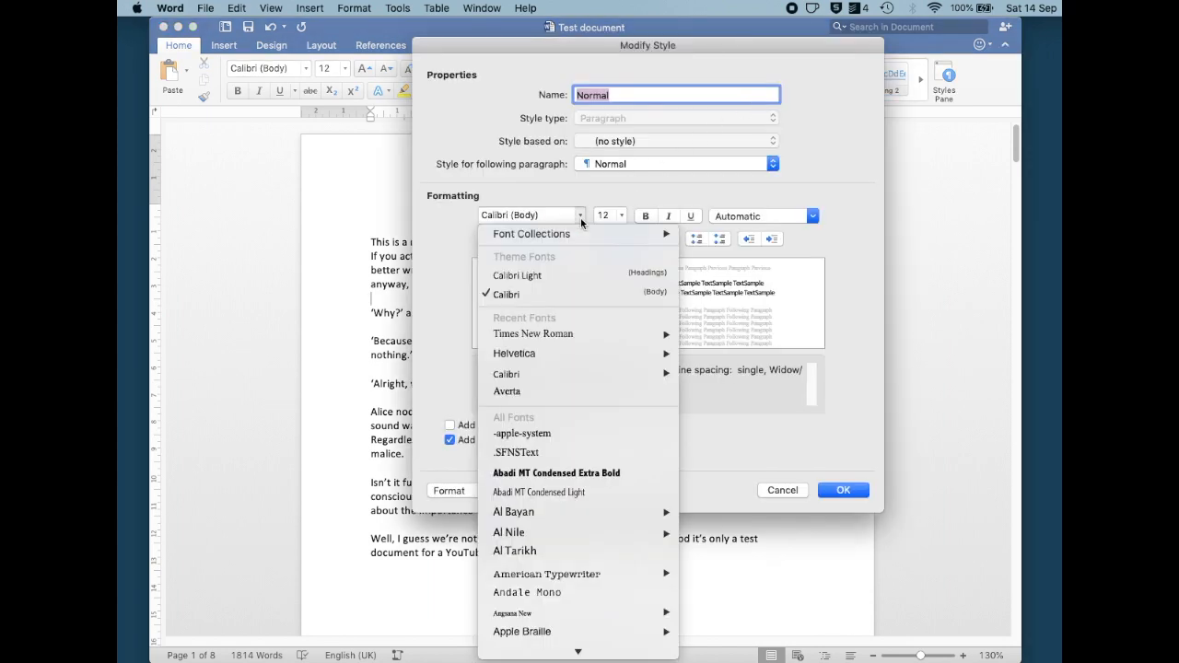
mouse_move(613, 337)
left_click(693, 339)
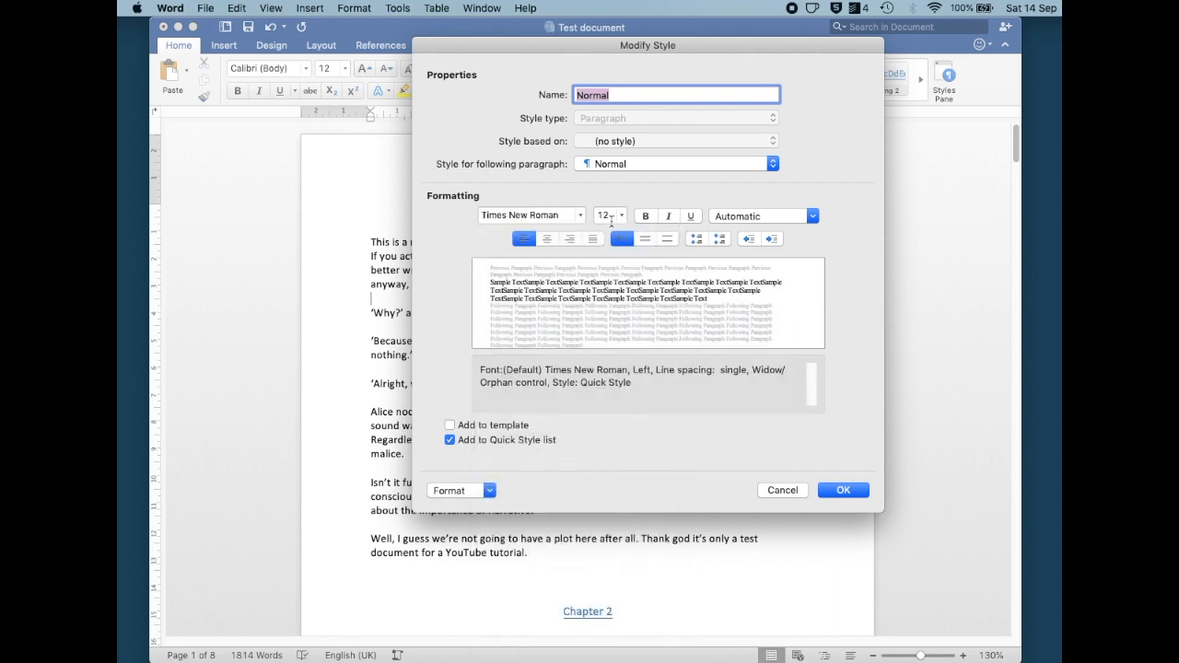
double_click(604, 215)
type("11")
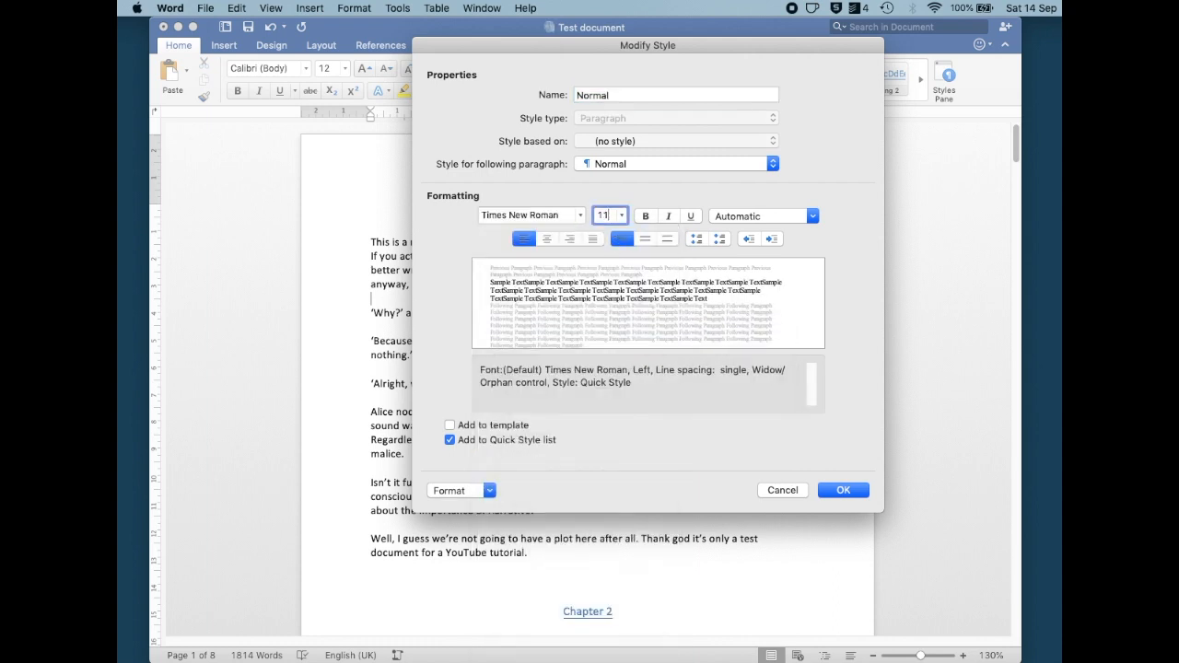
left_click(669, 239)
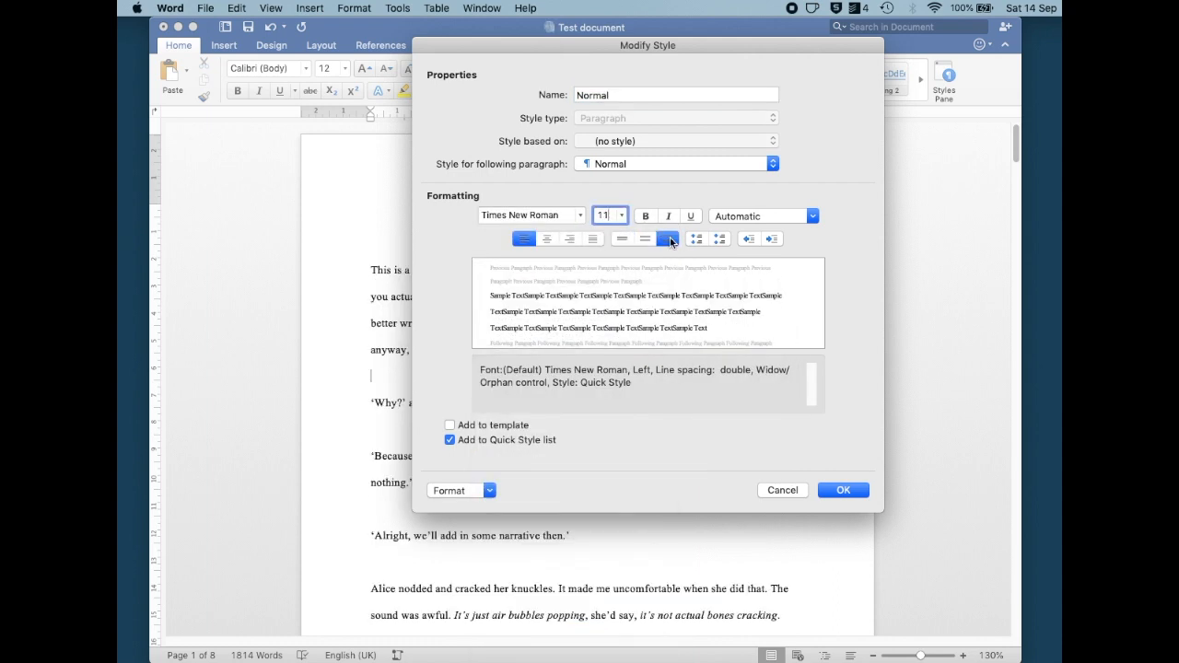
left_click(845, 491)
Scroll through the document to review the new body text formatting
scroll(848, 494, "down", 10)
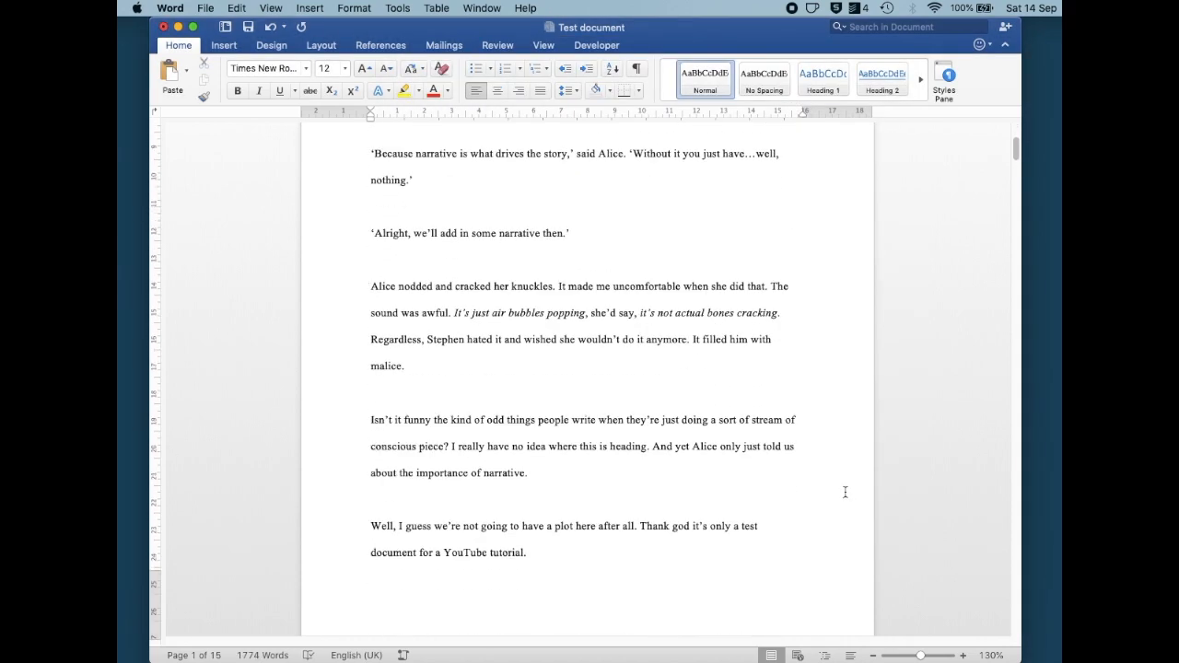
scroll(849, 497, "down", 10)
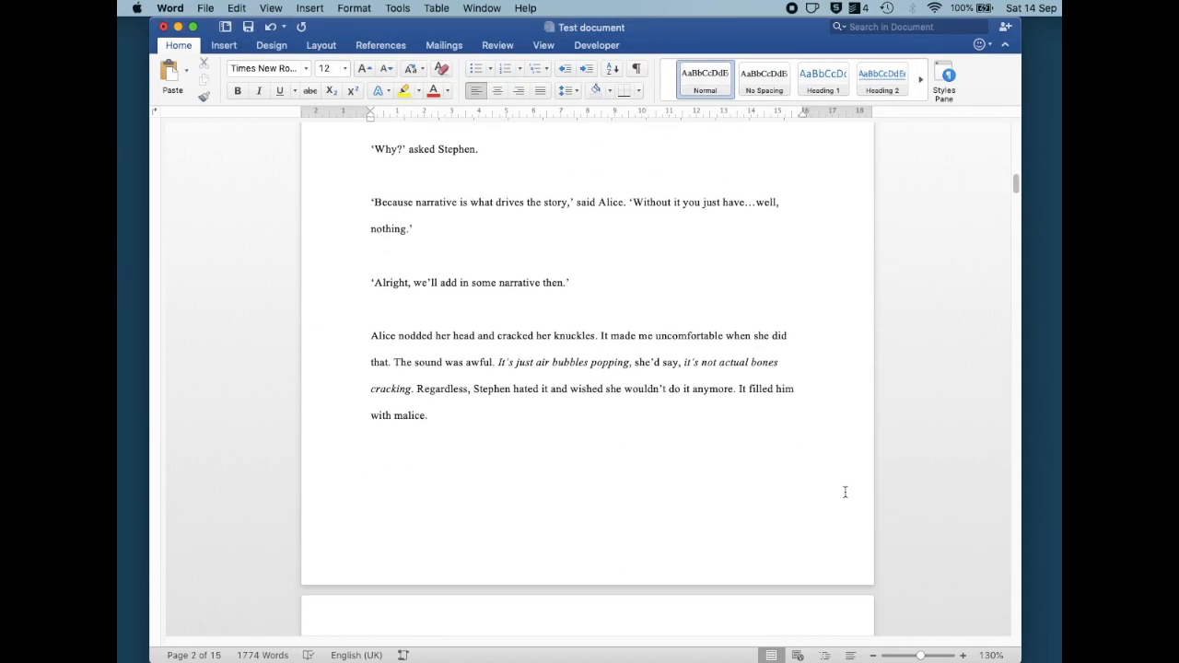
scroll(850, 497, "down", 5)
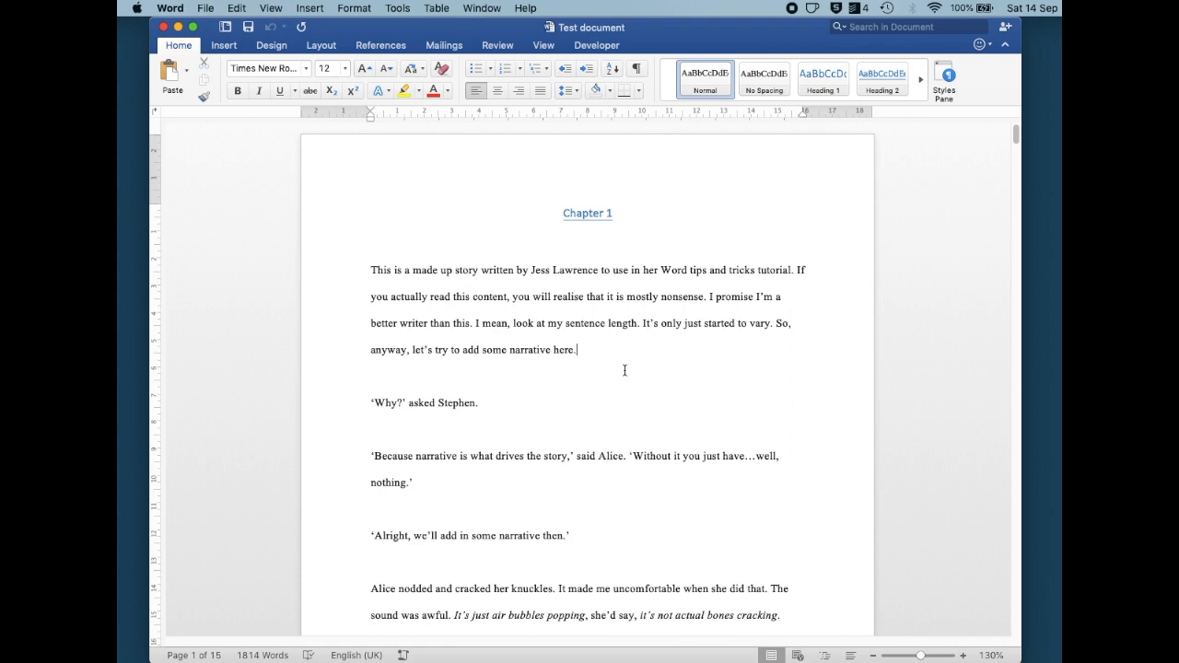
Find and highlight all whole-word occurrences of "so" in the main document
left_click(236, 14)
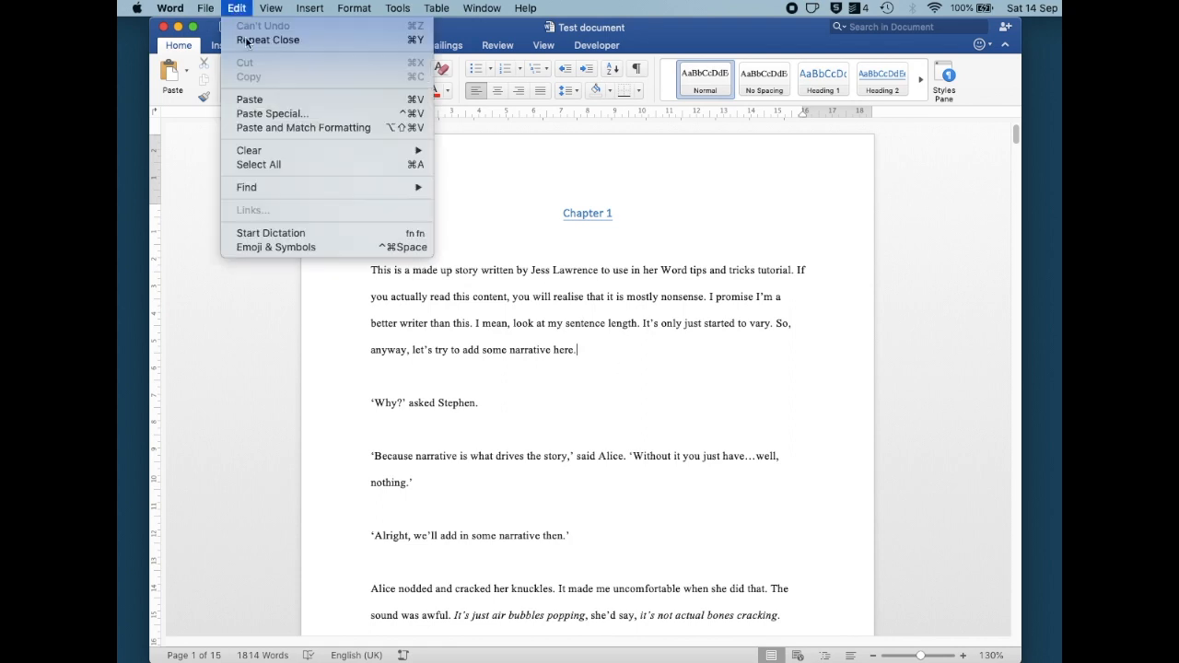
mouse_move(389, 184)
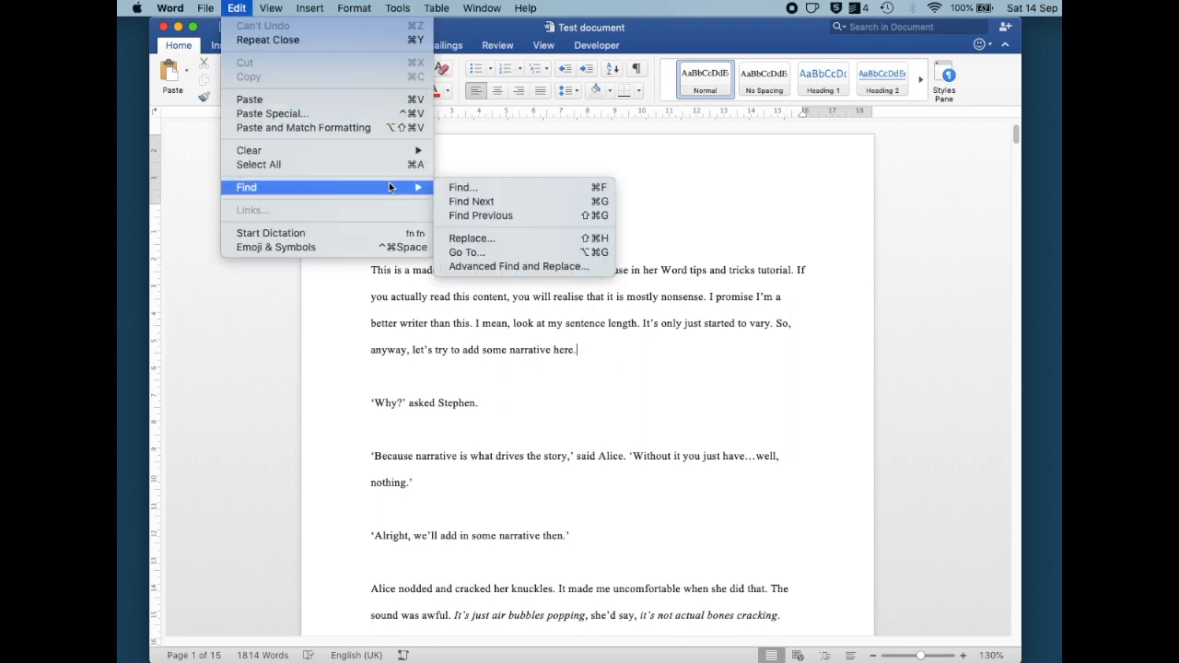
left_click(489, 267)
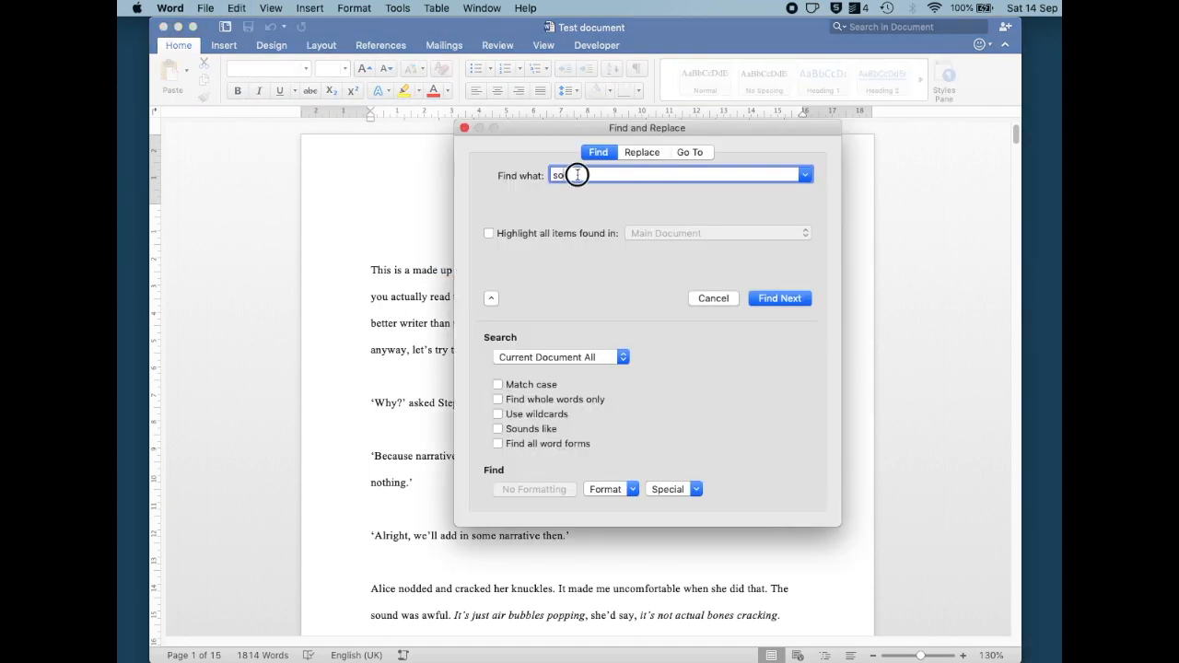
left_click(567, 175)
left_click(489, 233)
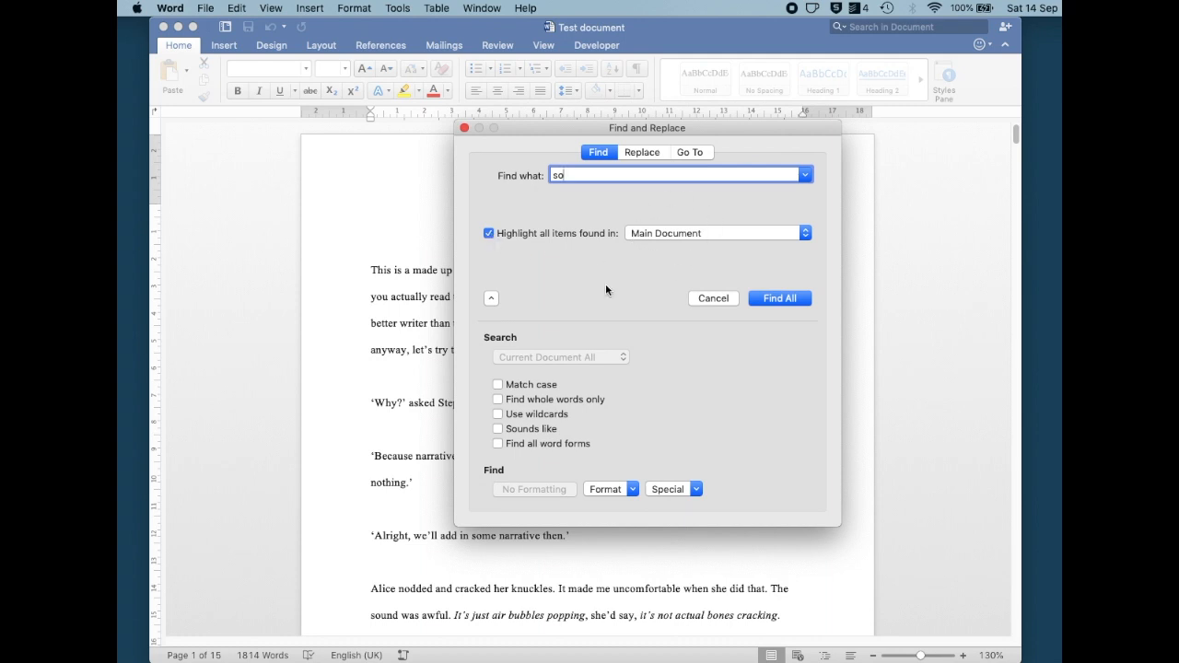
left_click(534, 400)
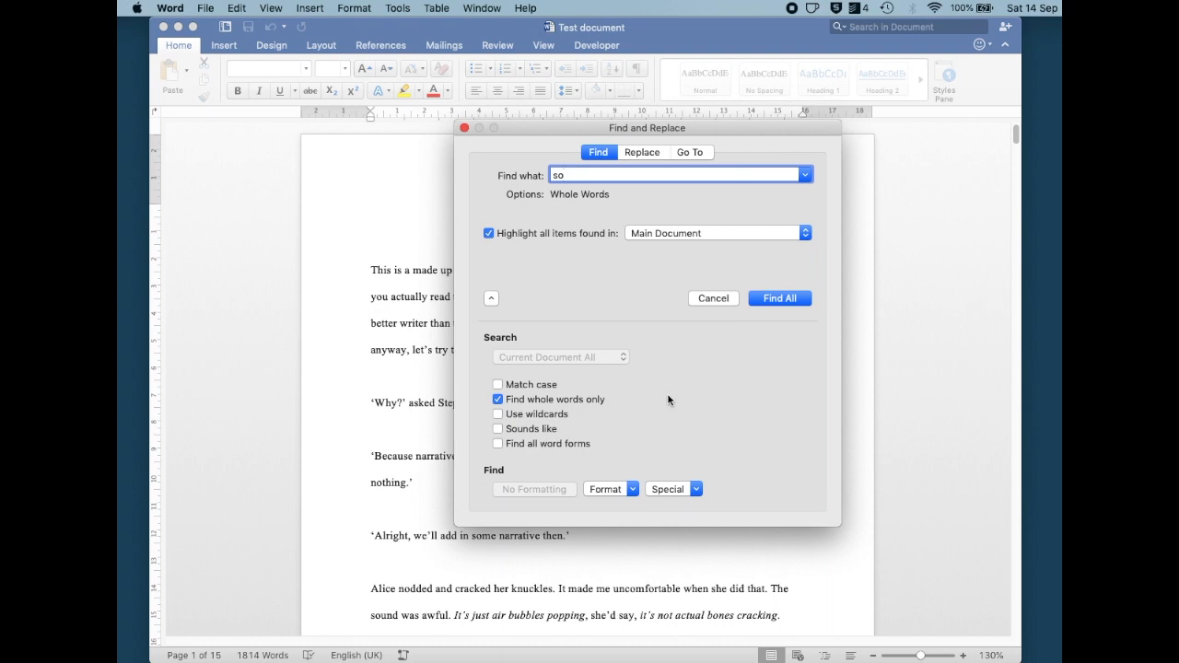
left_click(781, 298)
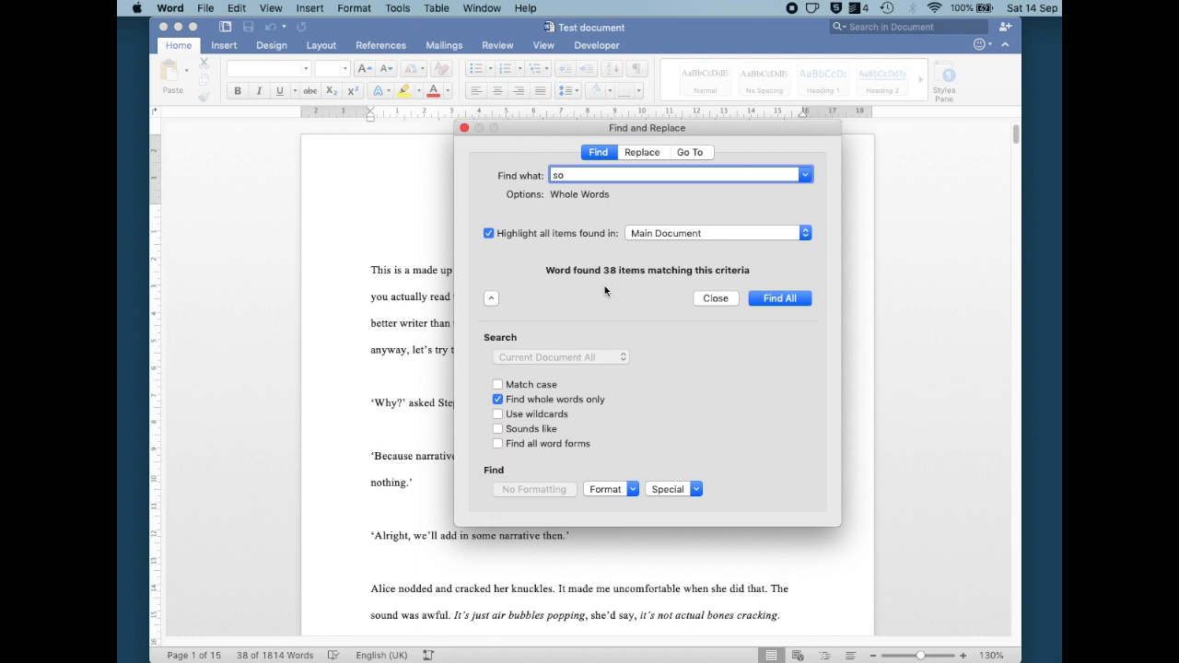
key("Escape")
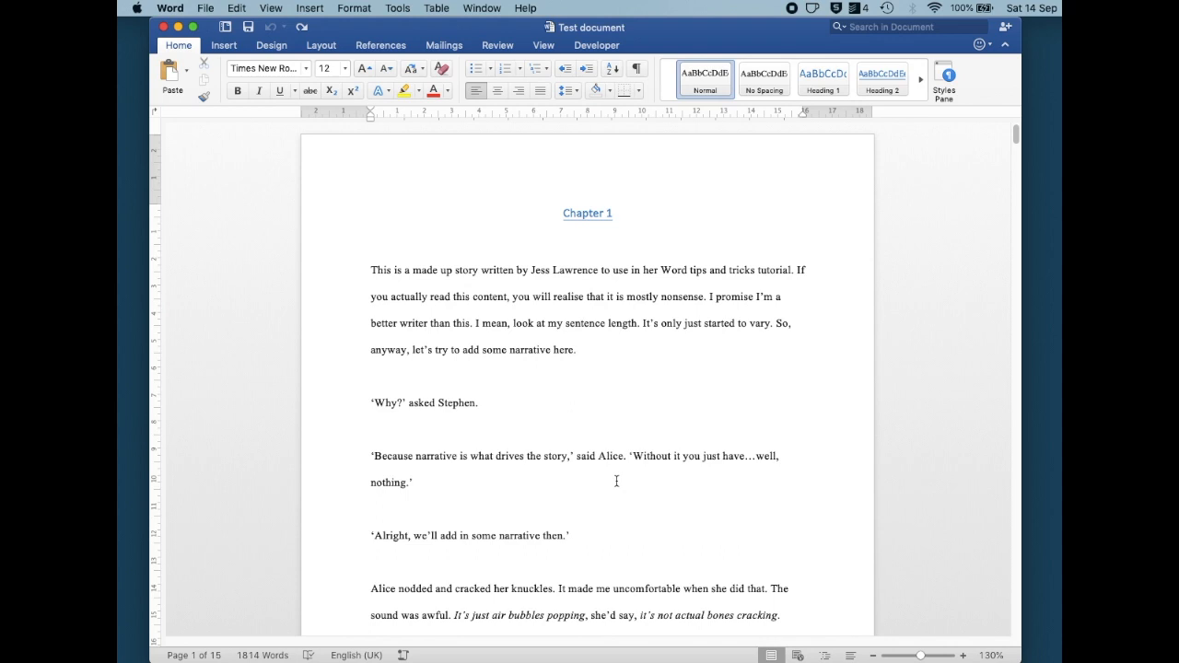
Replace all occurrences of Alice with Annie throughout the document
left_click(237, 8)
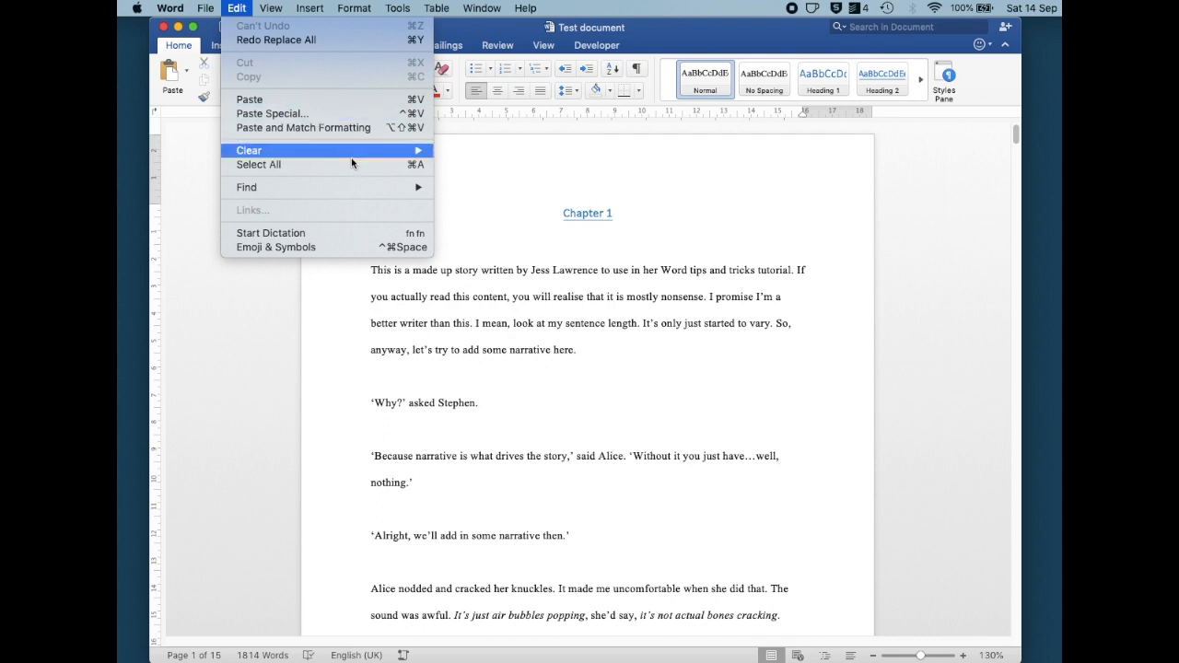
mouse_move(380, 184)
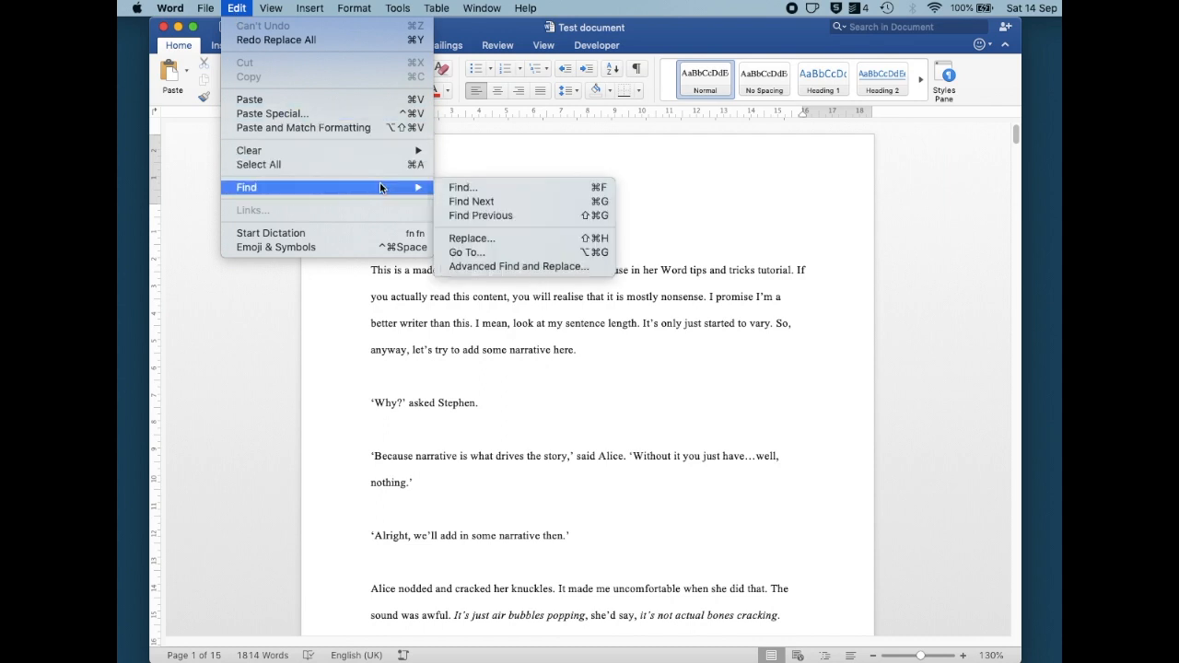
left_click(488, 267)
left_click(644, 153)
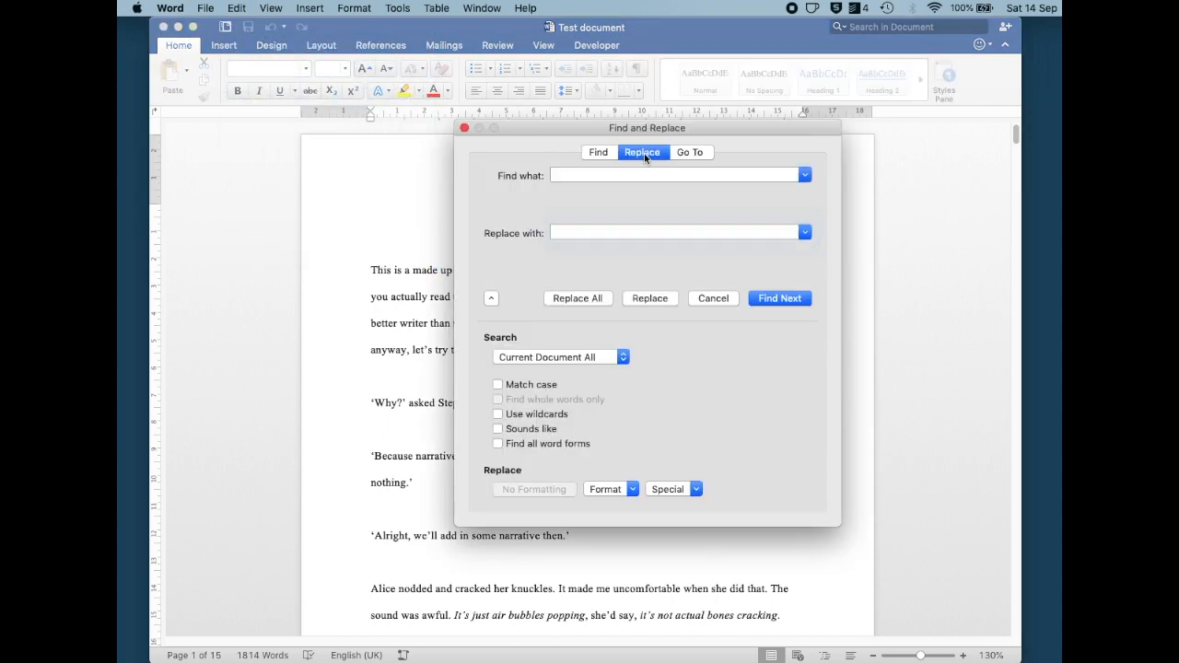
left_click(603, 175)
type("Alice")
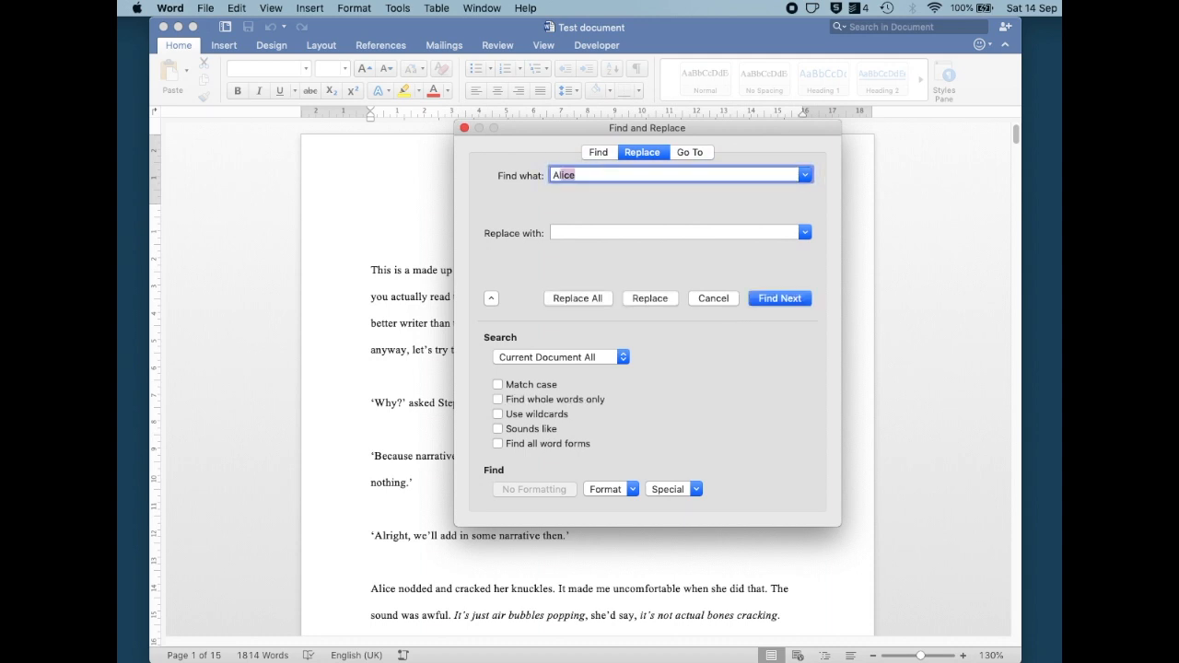
left_click(601, 231)
type("Annie")
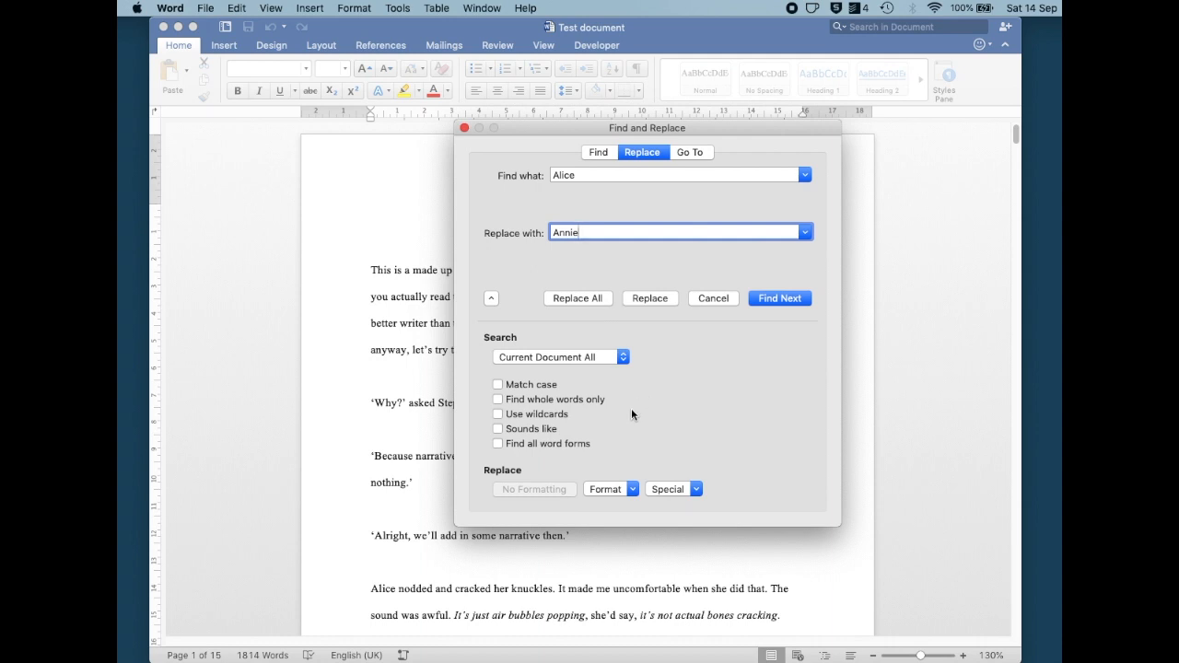
left_click(588, 297)
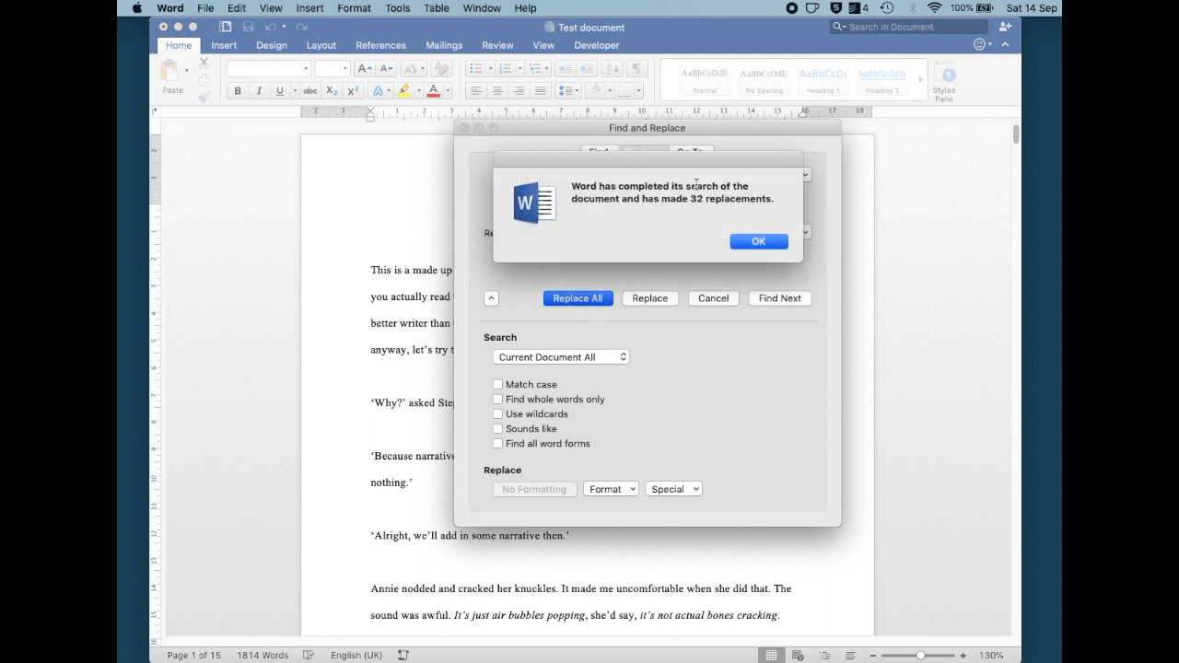
left_click(753, 242)
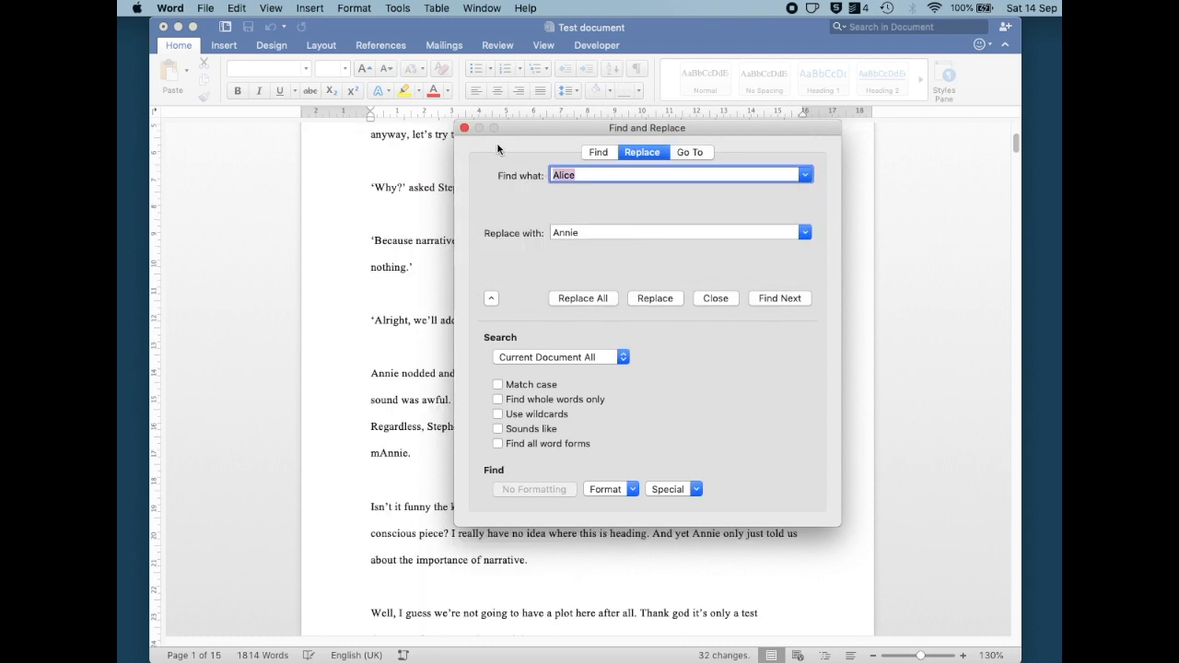
left_click(465, 129)
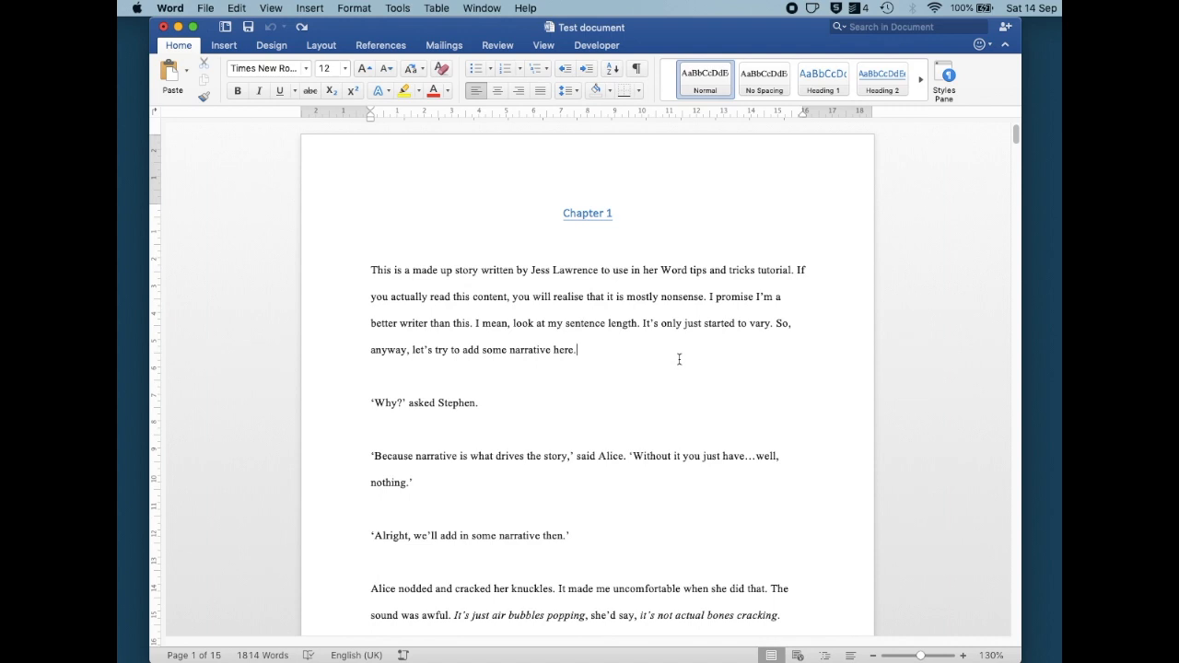
Turn on Track Changes and delete the sentence "So, anyway, let's try to add some narrative here."
left_click(499, 46)
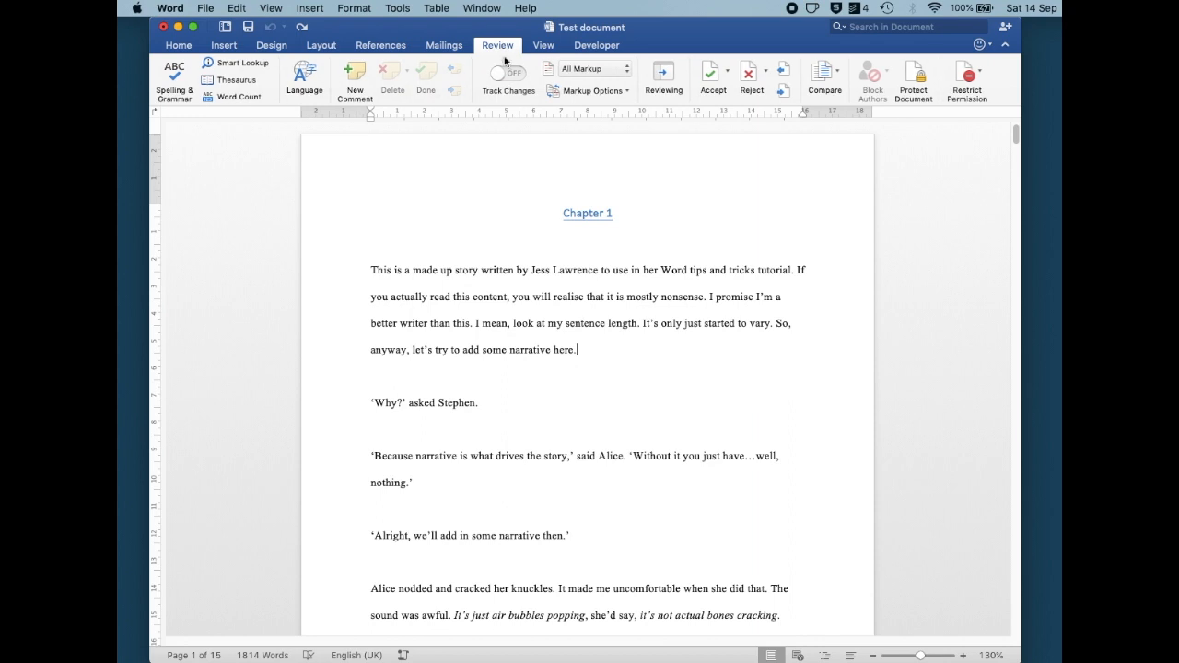
left_click(502, 73)
left_click_drag(642, 346, 779, 324)
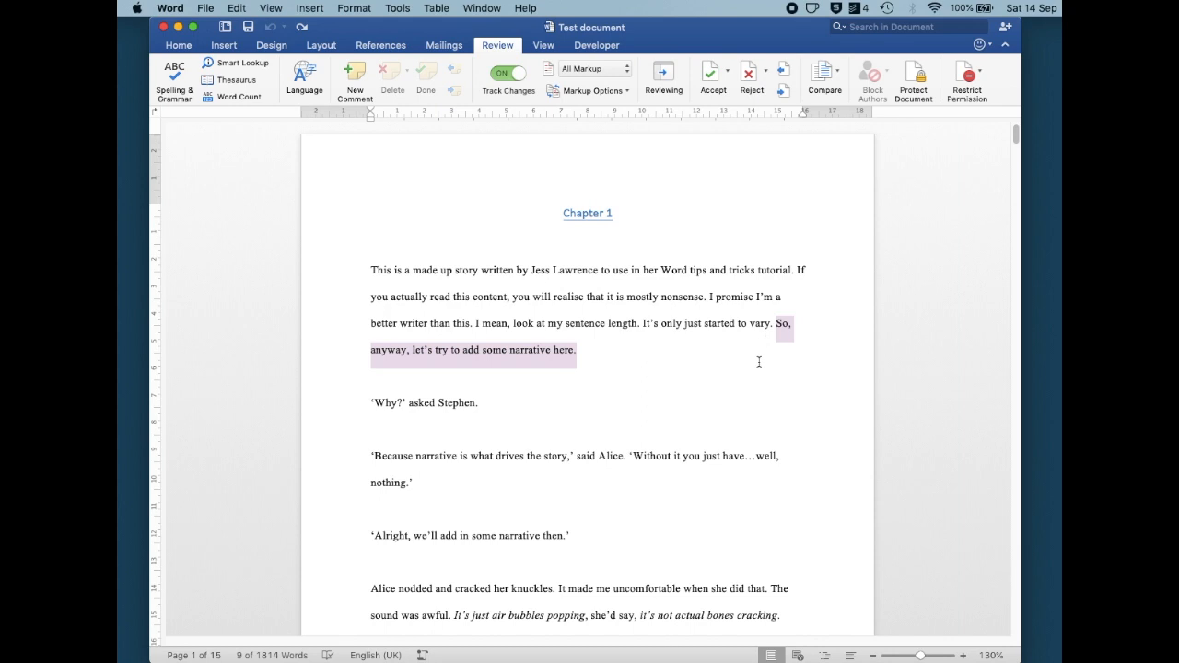
key("Delete")
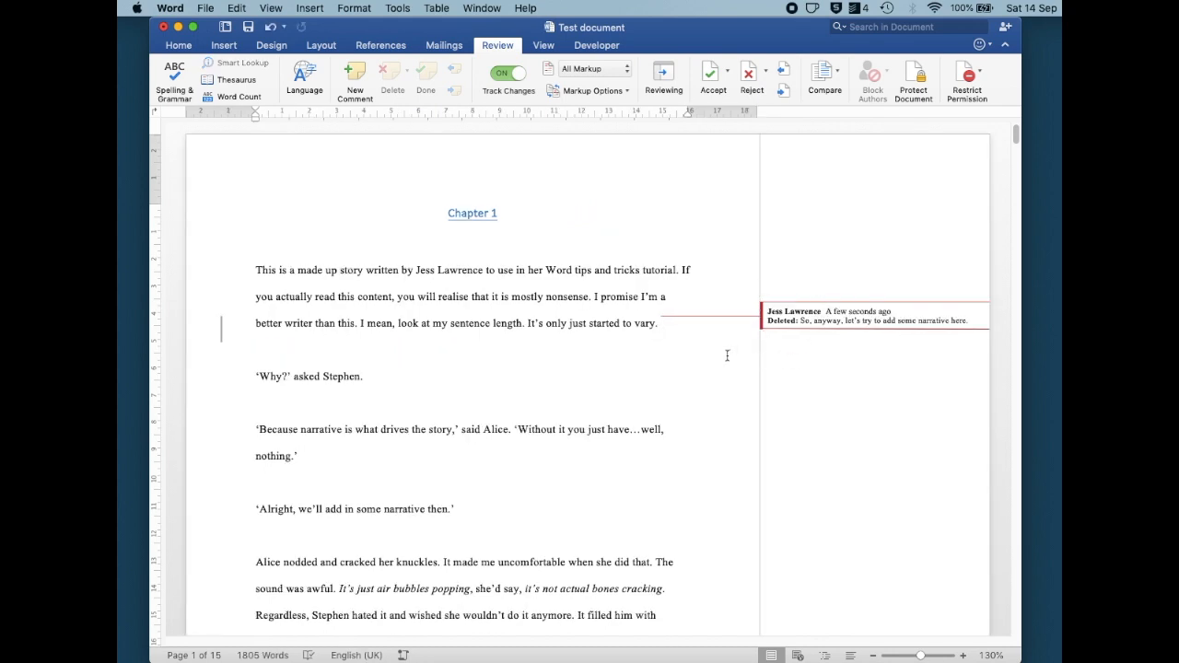
Insert "Extra text." after "mostly nonsense." in the first paragraph as a tracked change
left_click(593, 295)
type("Extra tex")
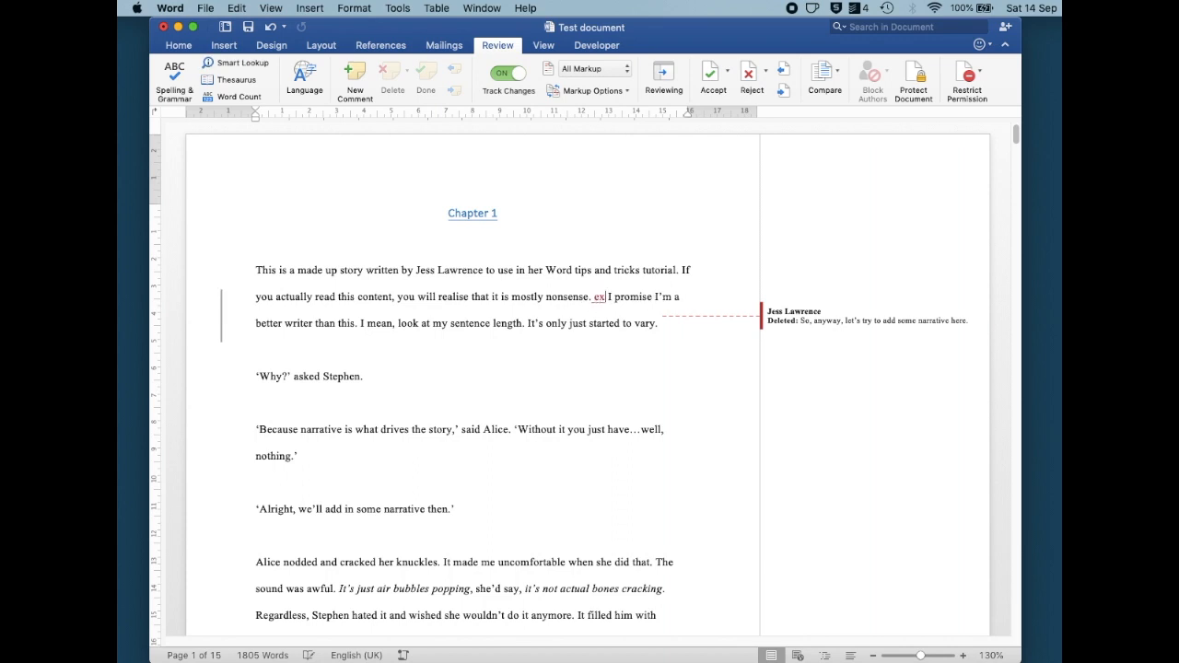
type("t.")
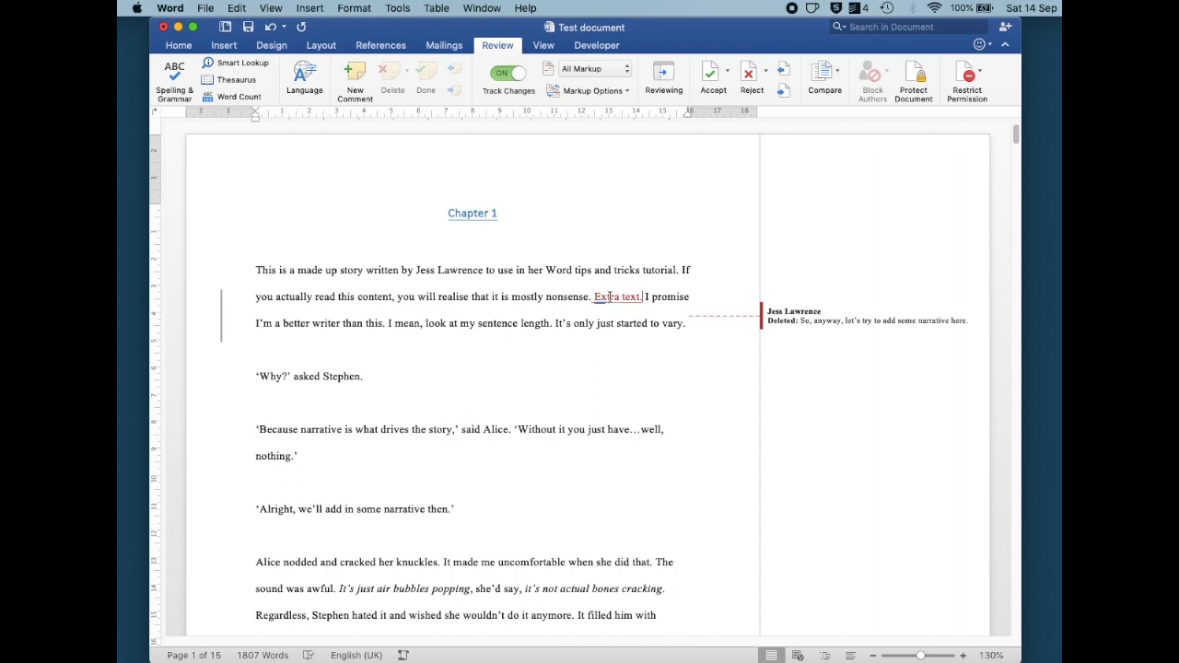
Reject the tracked insertion and accept the tracked deletion of the sentence
left_click(751, 76)
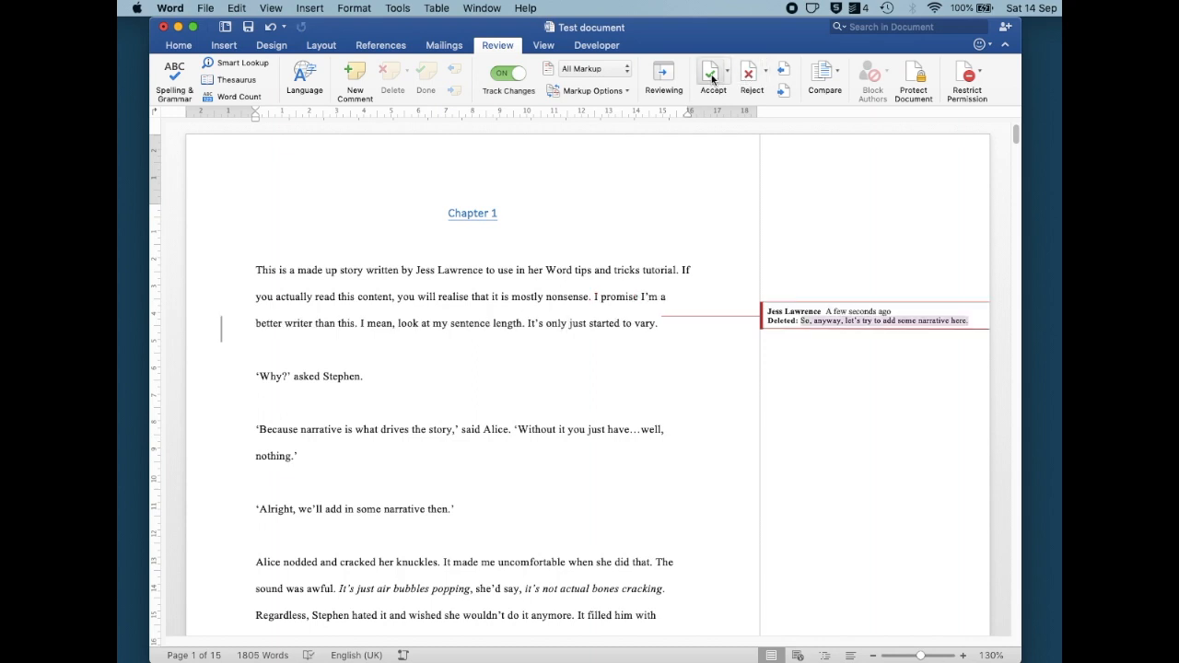
left_click(711, 76)
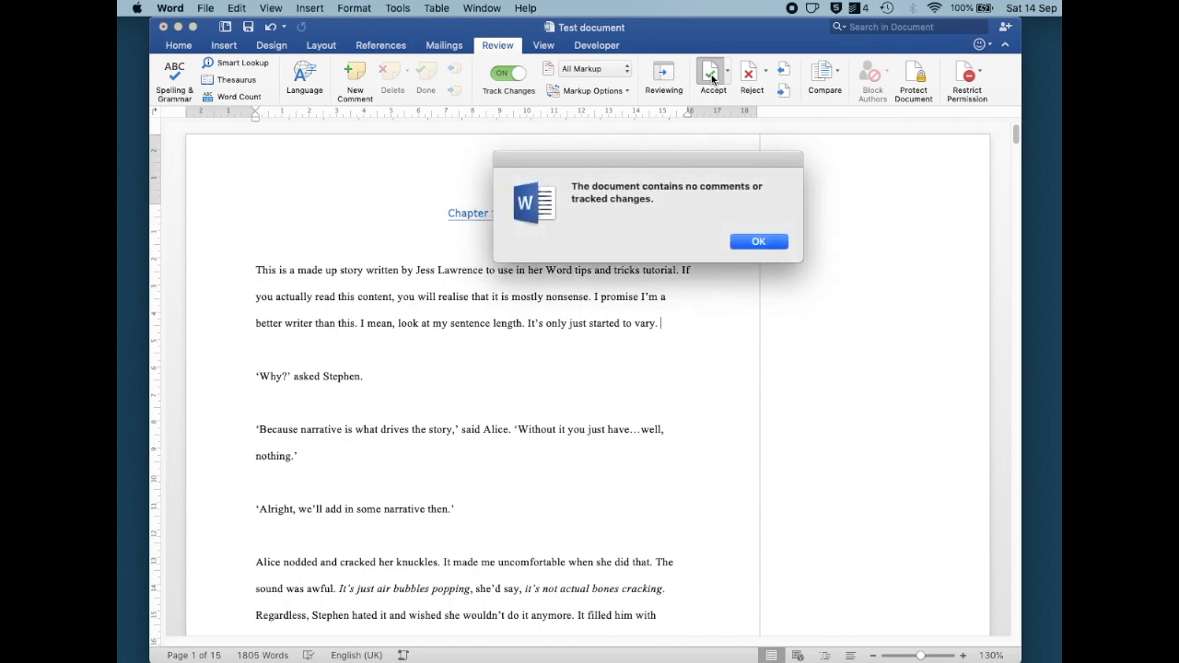
left_click(758, 241)
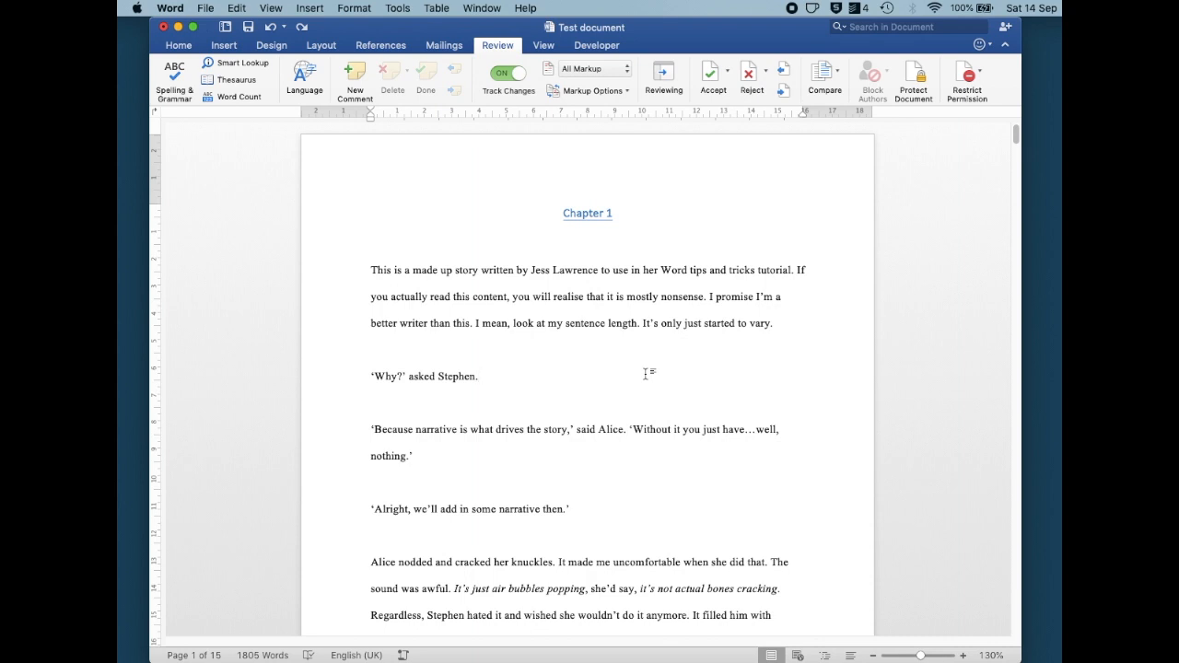
Add the comment "Does this dialogue sound realistic?" to the three dialogue lines below the first paragraph
left_click_drag(590, 509, 372, 378)
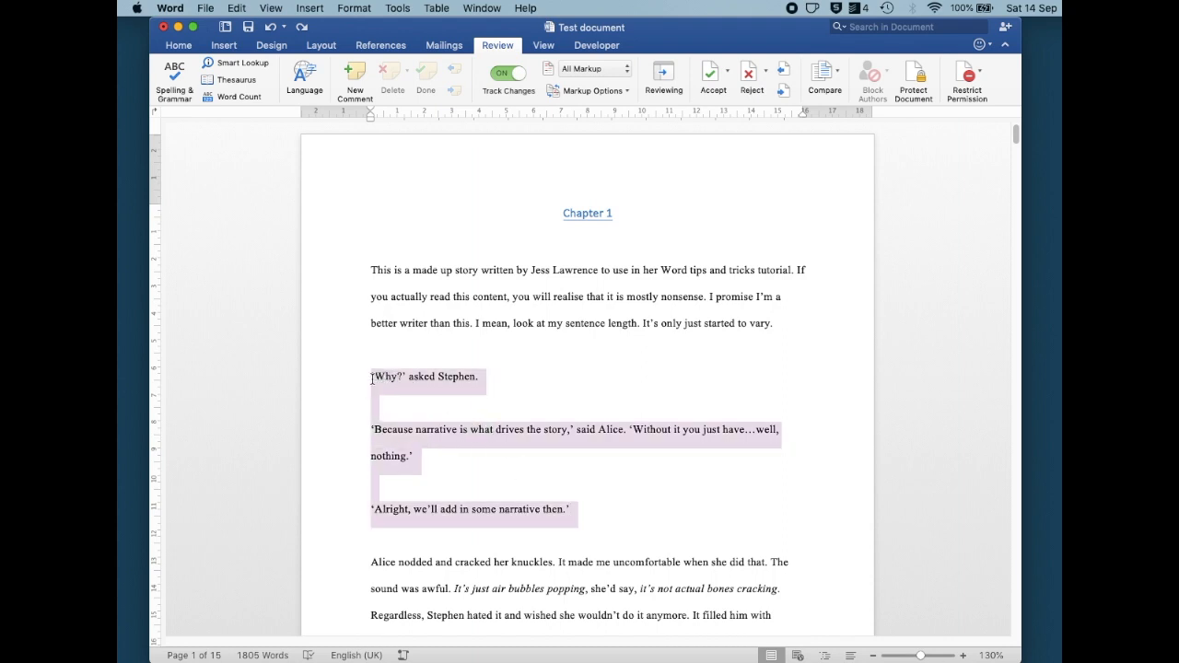
left_click(362, 74)
type("Does this dialogue sound realistic?")
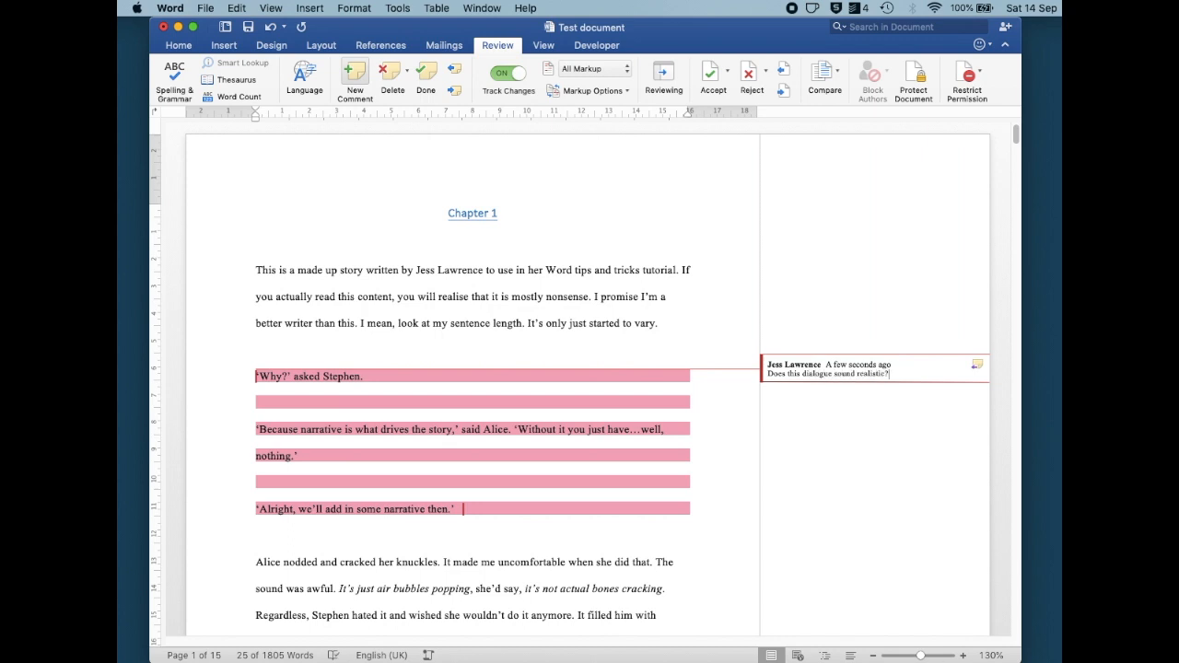
Reply "Yes." to the comment and mark the comment as done
right_click(897, 378)
left_click(928, 437)
type("Yes.")
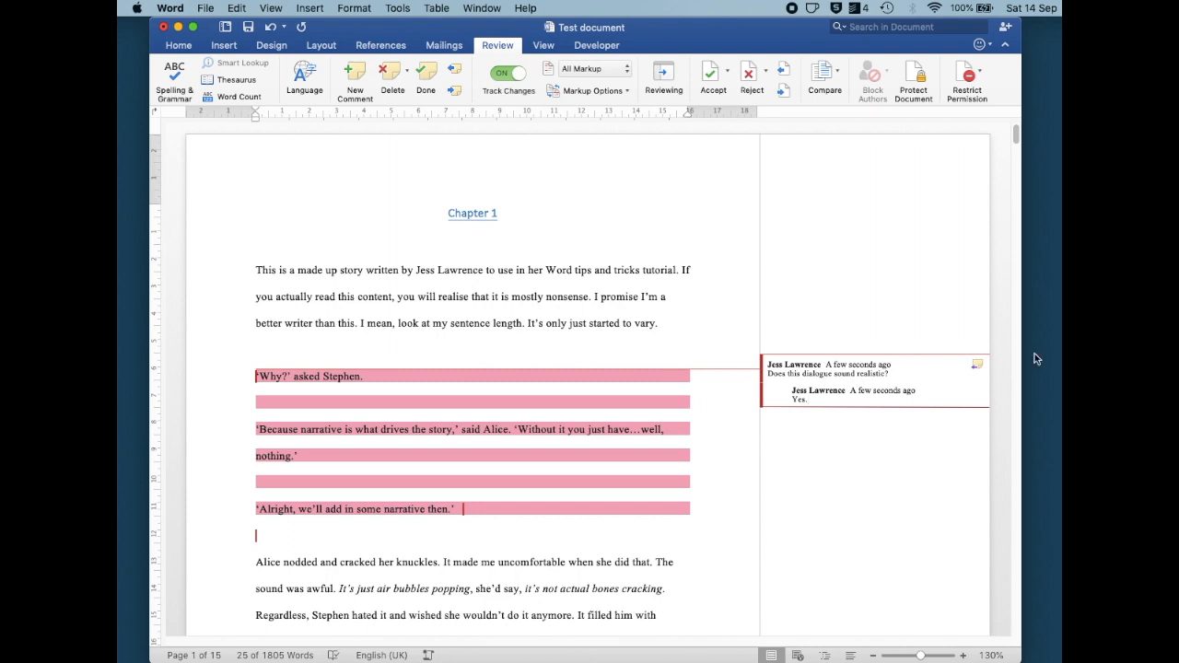
right_click(929, 368)
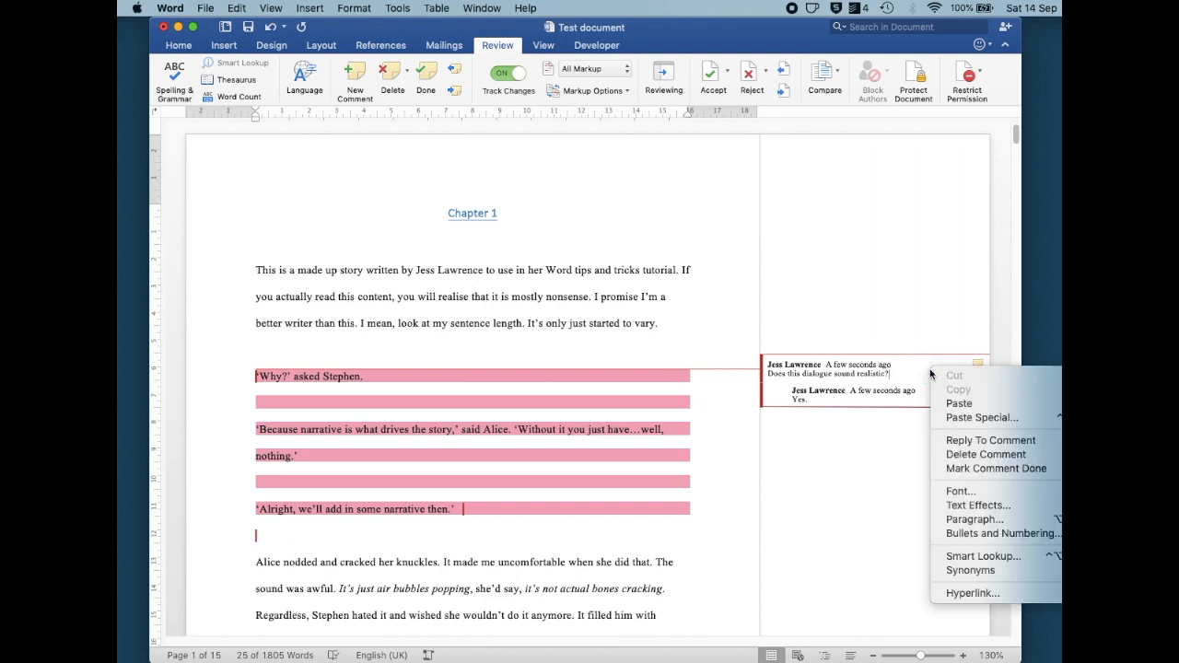
left_click(965, 470)
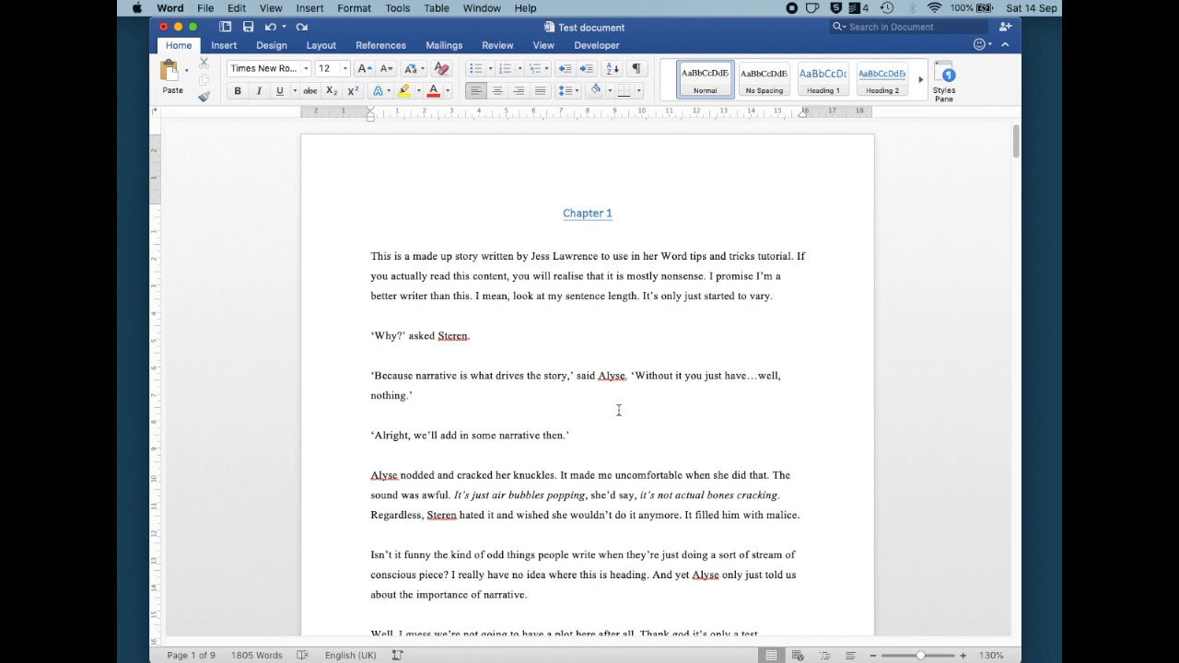
Add the names Steren and Alyse to the spelling dictionary
right_click(448, 335)
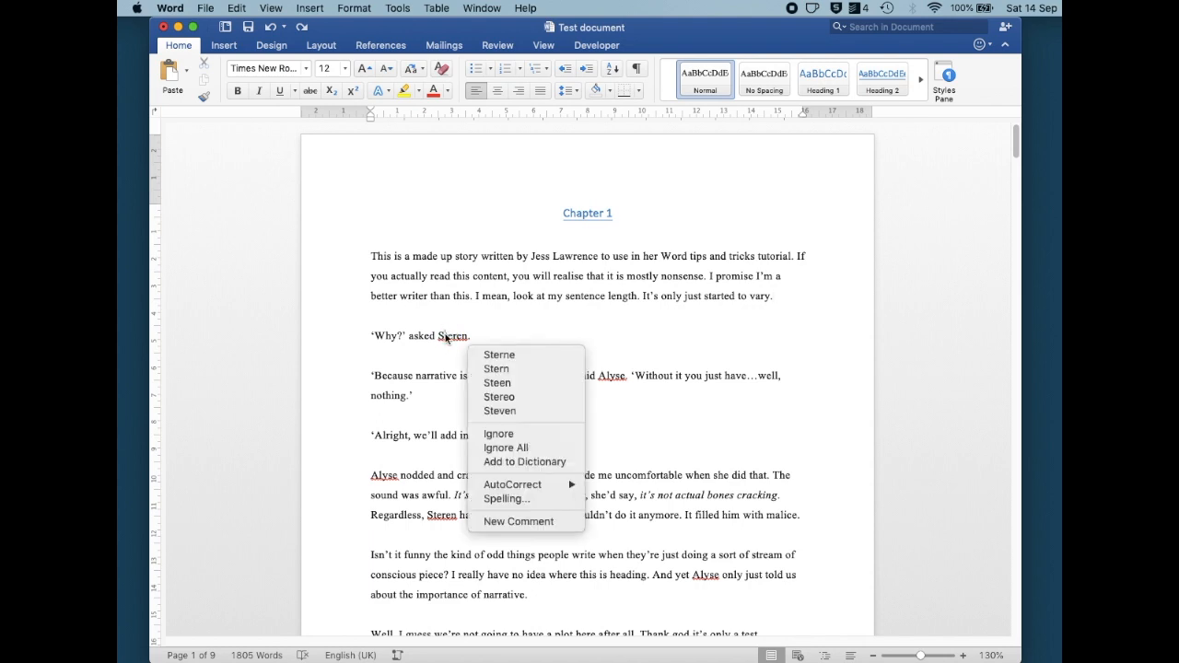
left_click(521, 462)
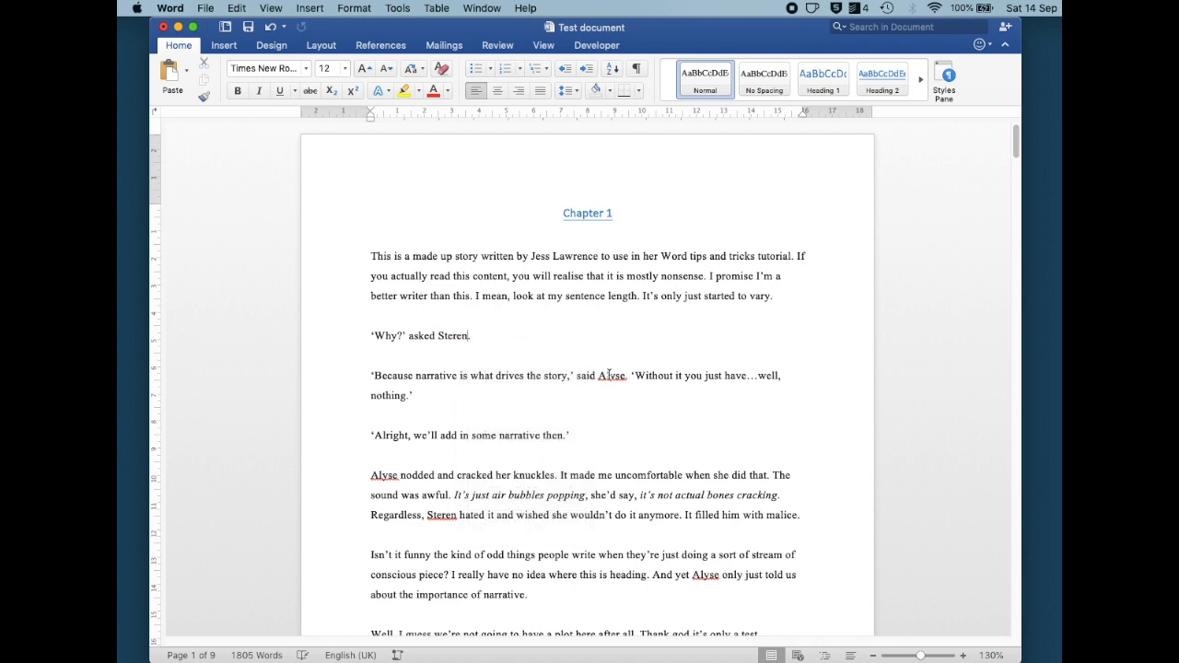
right_click(610, 376)
left_click(659, 503)
left_click(639, 529)
Change Alyse to Alyce in the second dialogue line, then restore it using the Alyse spelling suggestion
left_click(622, 377)
key("BackSpace")
type("c")
left_click(615, 403)
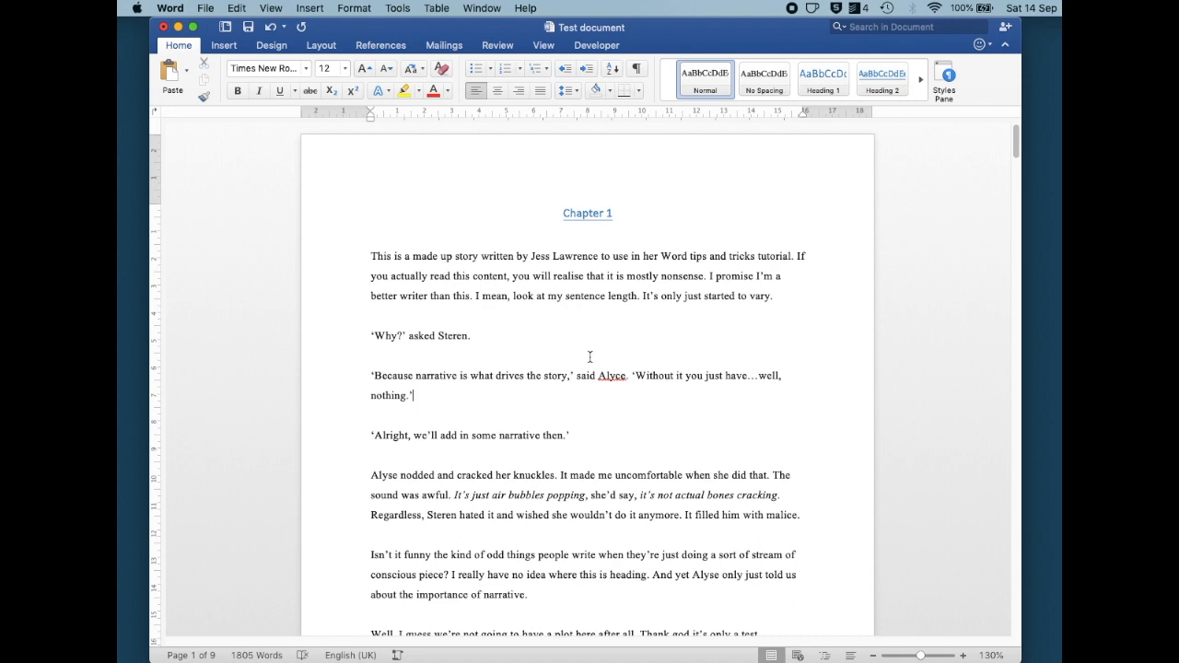
right_click(619, 379)
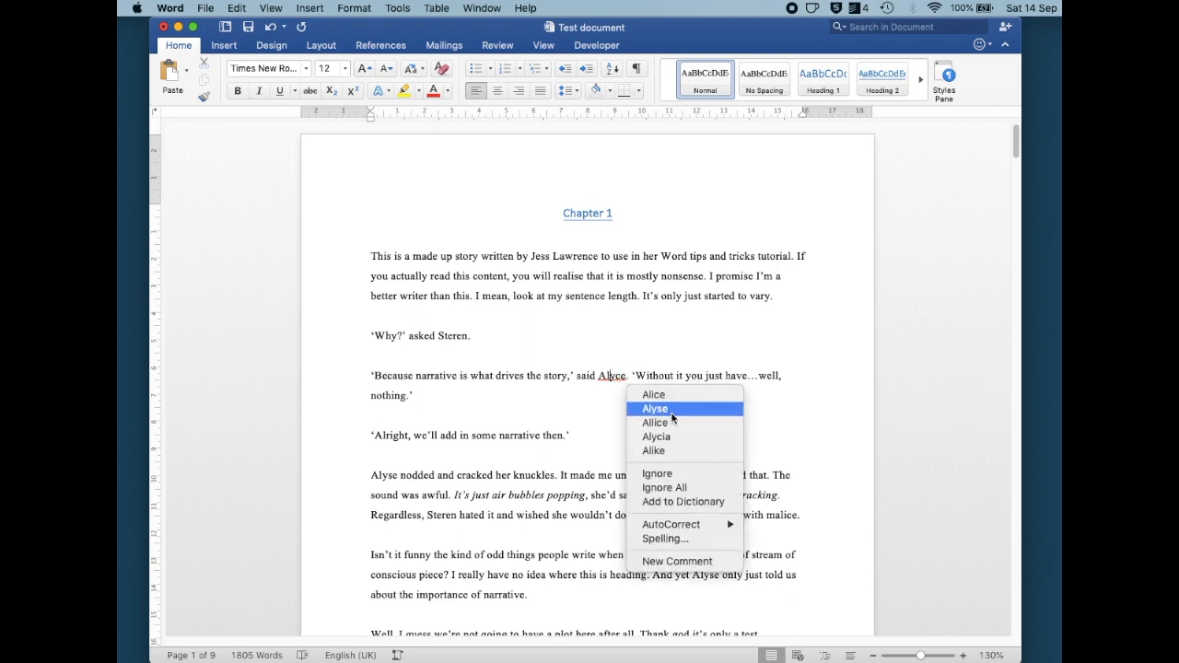
left_click(672, 411)
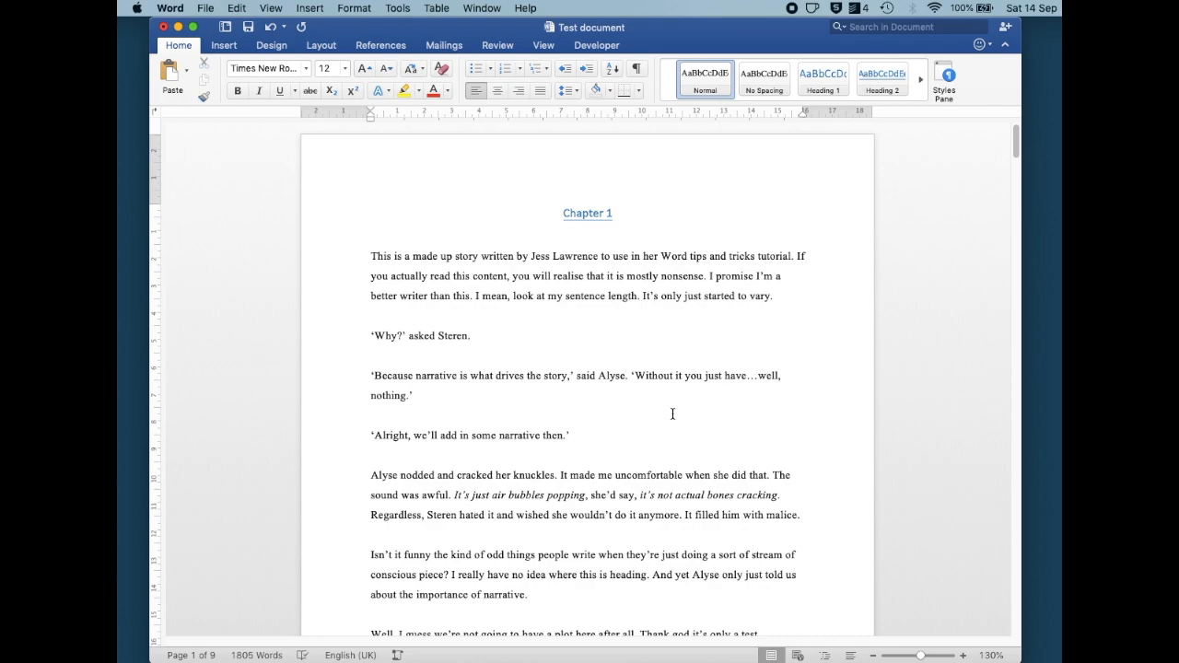